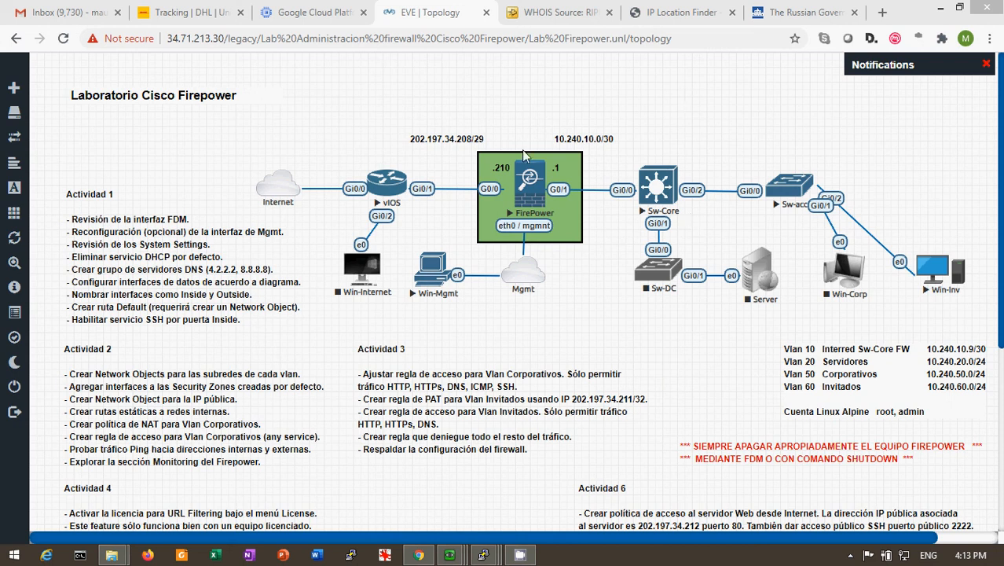
Switch to the Win-Mgmt virtual machine and open the Regiones-Bloqueadas geolocation object for editing in Firepower Device Manager
{"action": "mouse_move", "coordinate": [448, 556]}
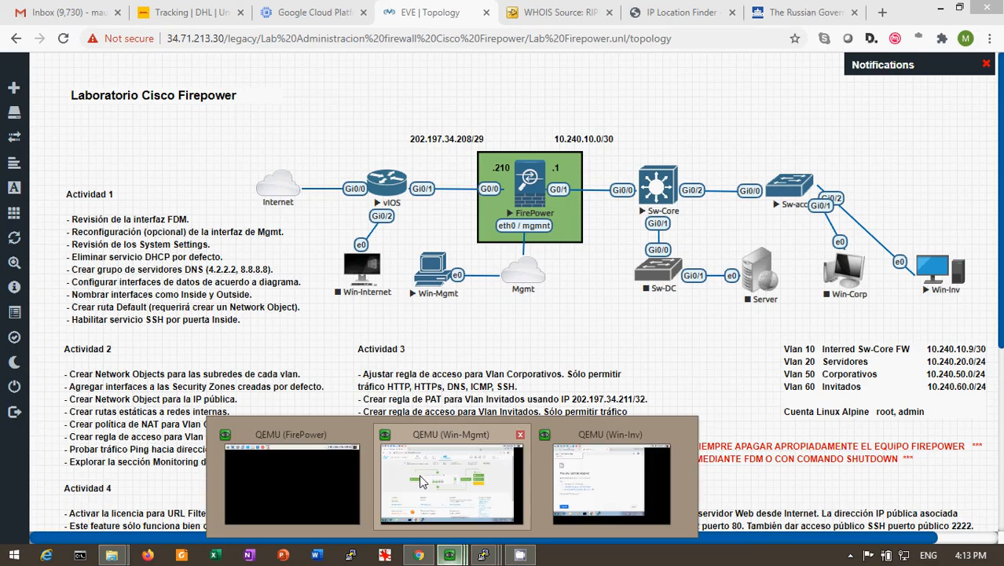
{"action": "left_click", "coordinate": [422, 481]}
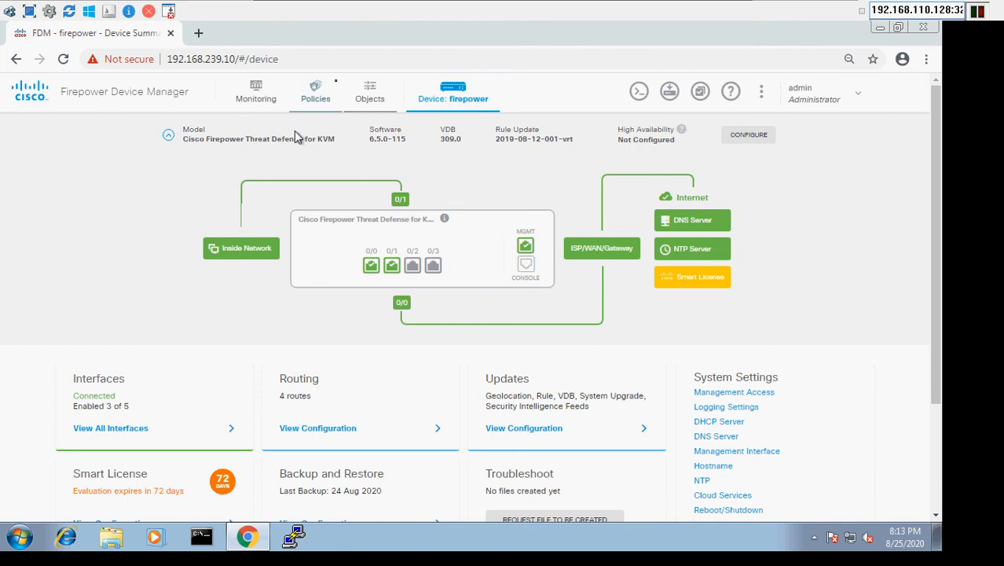
{"action": "left_click", "coordinate": [382, 96]}
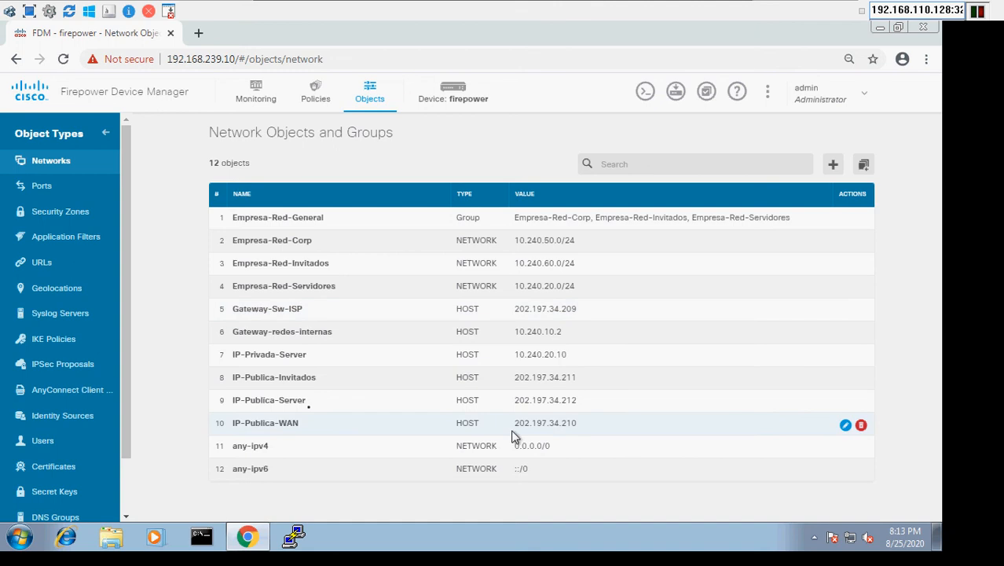
{"action": "left_click", "coordinate": [48, 296]}
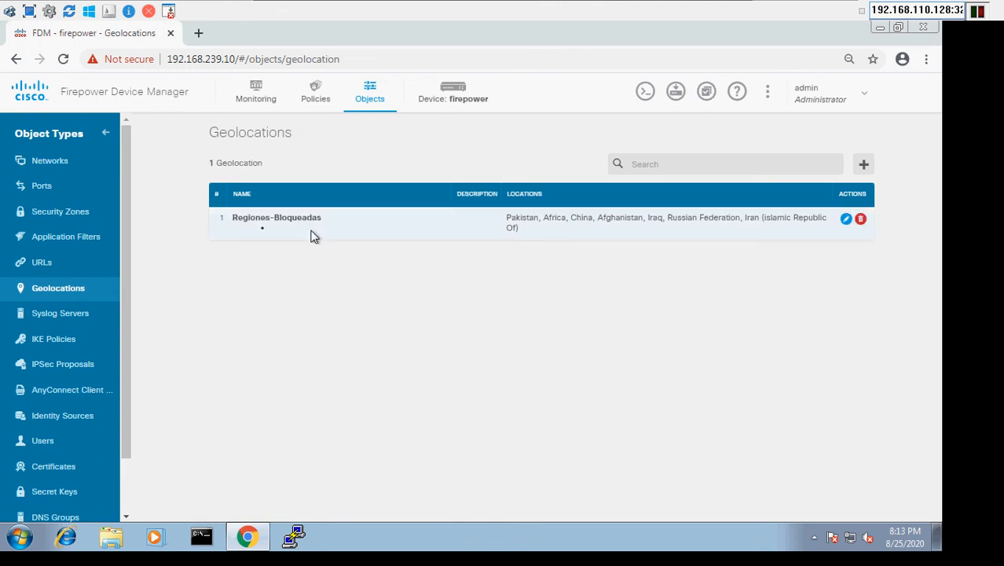
{"action": "left_click", "coordinate": [846, 220]}
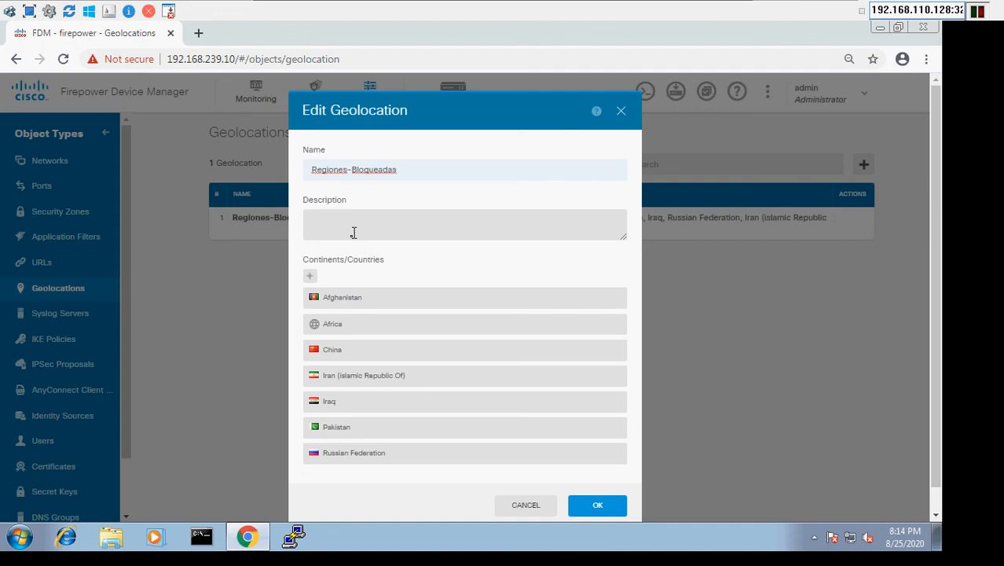
Search the continents and countries list for "rum" and "rom", and cancel editing the geolocation object
{"action": "left_click", "coordinate": [310, 276]}
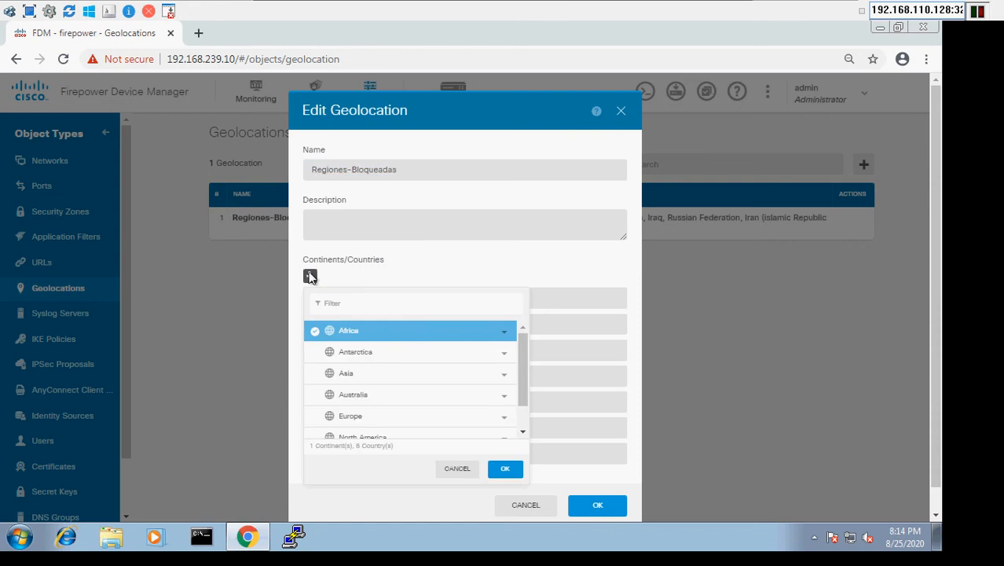
{"action": "left_click", "coordinate": [341, 304]}
{"action": "type", "text": "c"}
{"action": "type", "text": "rum"}
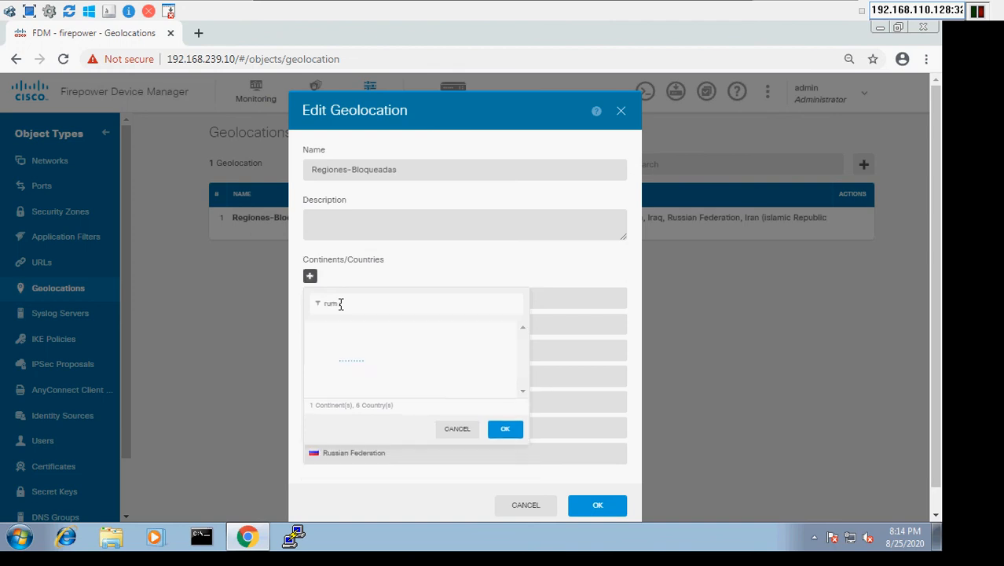
{"action": "key", "text": "BackSpace"}
{"action": "key", "text": "BackSpace"}
{"action": "key", "text": "BackSpace"}
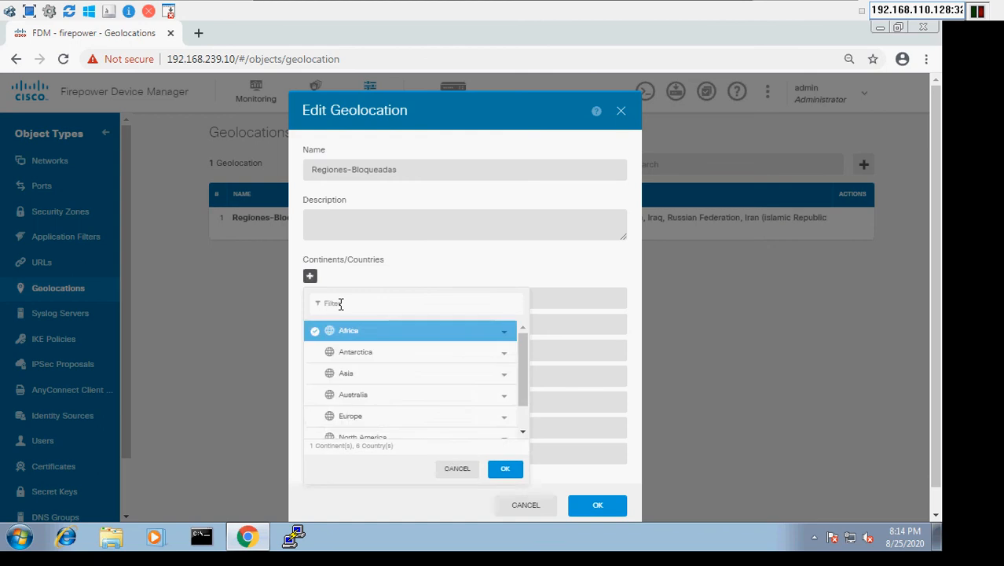
{"action": "type", "text": "rom"}
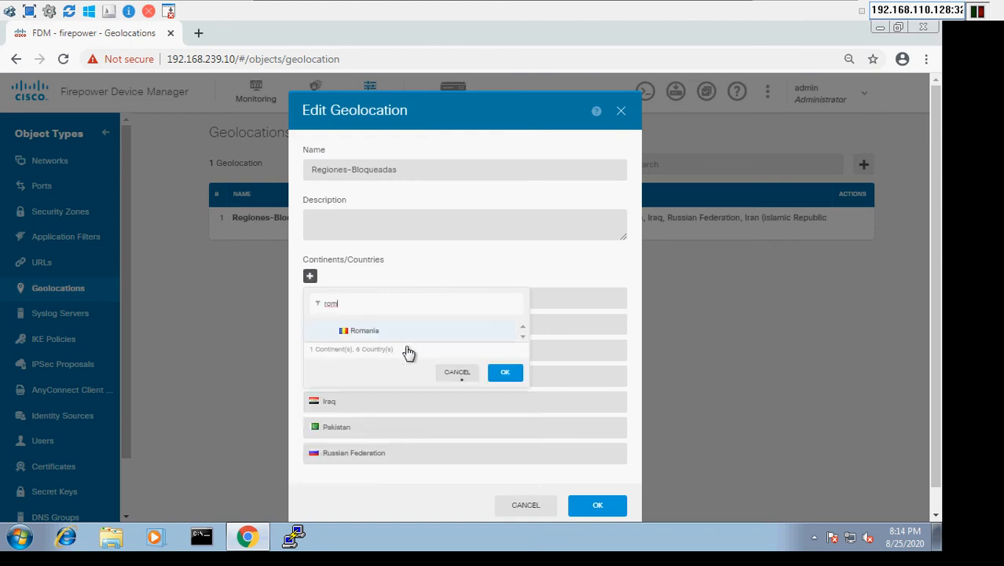
{"action": "key", "text": "BackSpace"}
{"action": "key", "text": "BackSpace"}
{"action": "key", "text": "BackSpace"}
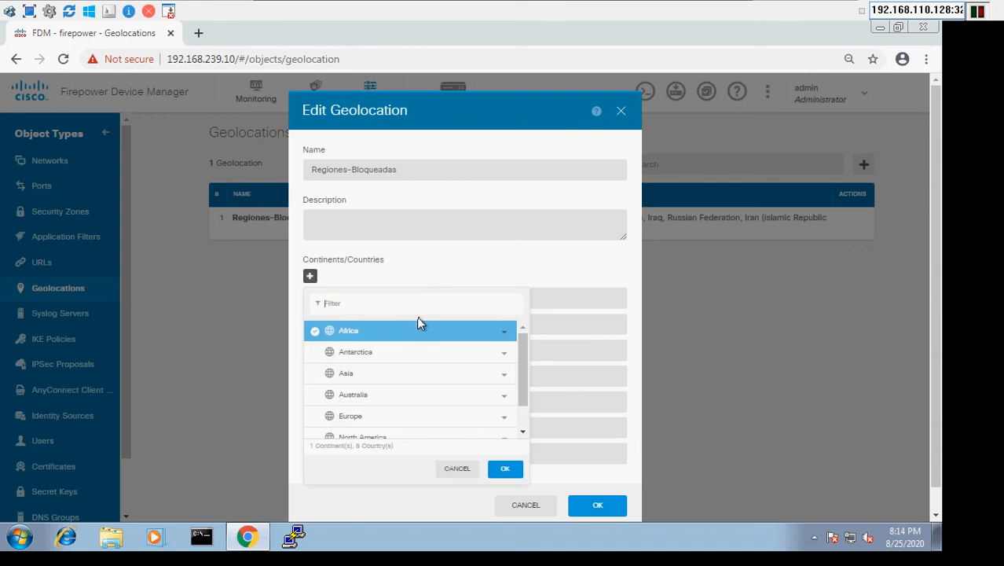
{"action": "left_click", "coordinate": [470, 472]}
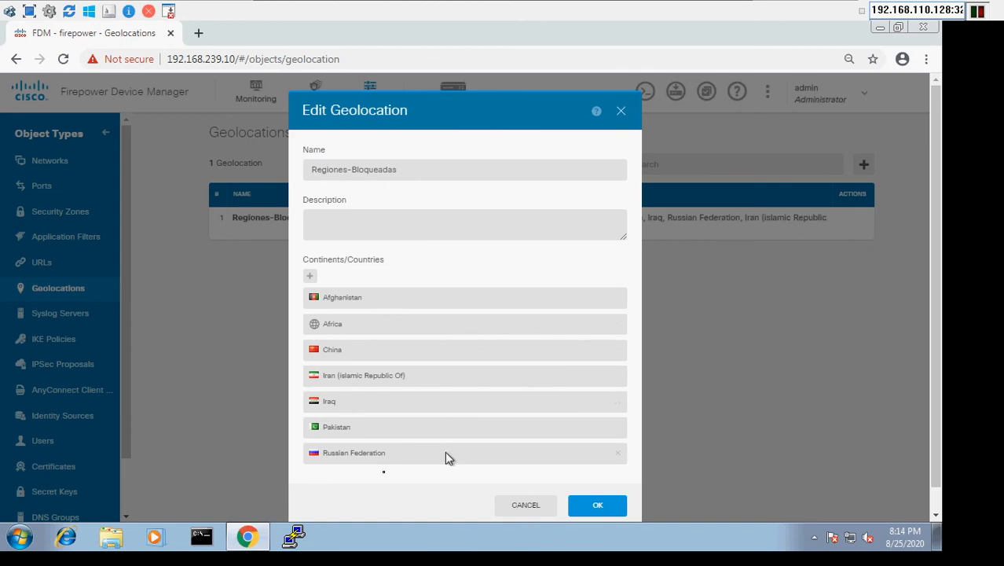
{"action": "left_click", "coordinate": [541, 513]}
{"action": "left_click", "coordinate": [525, 507]}
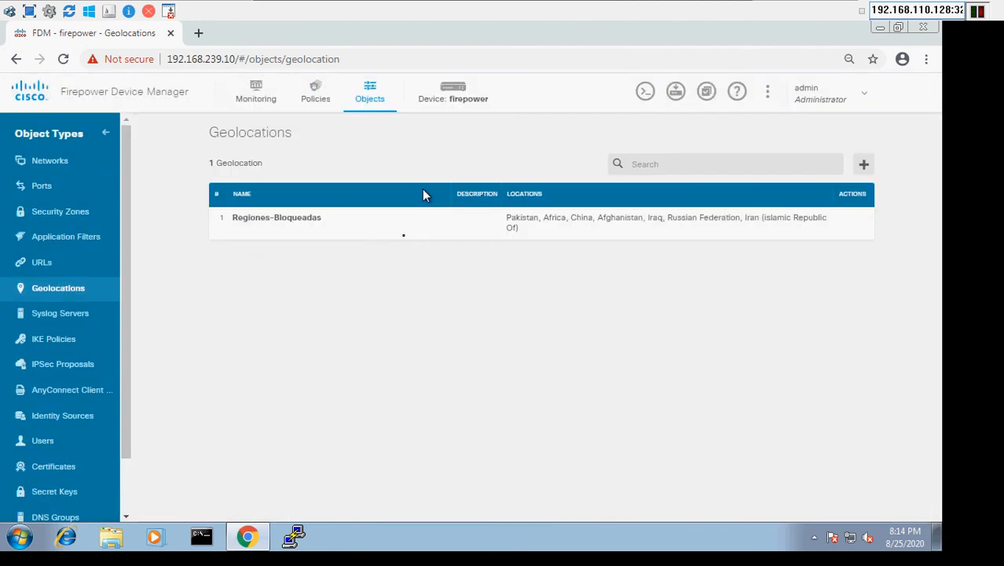
Examine the Bloqueo GEO IN access rule, filtering its source geolocations by "reg", and cancel out of the rule
{"action": "left_click", "coordinate": [321, 102]}
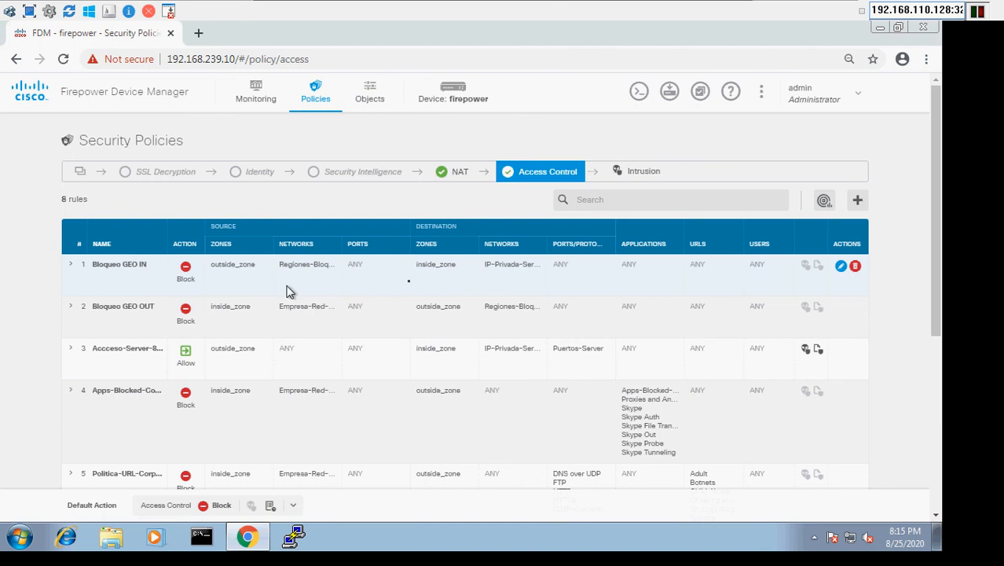
{"action": "left_click", "coordinate": [841, 267]}
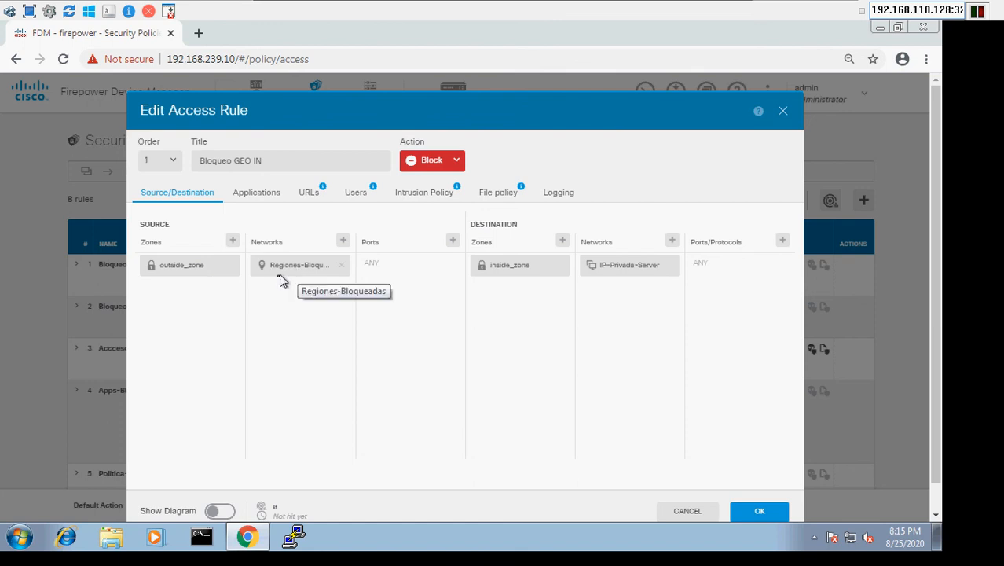
{"action": "left_click", "coordinate": [343, 240]}
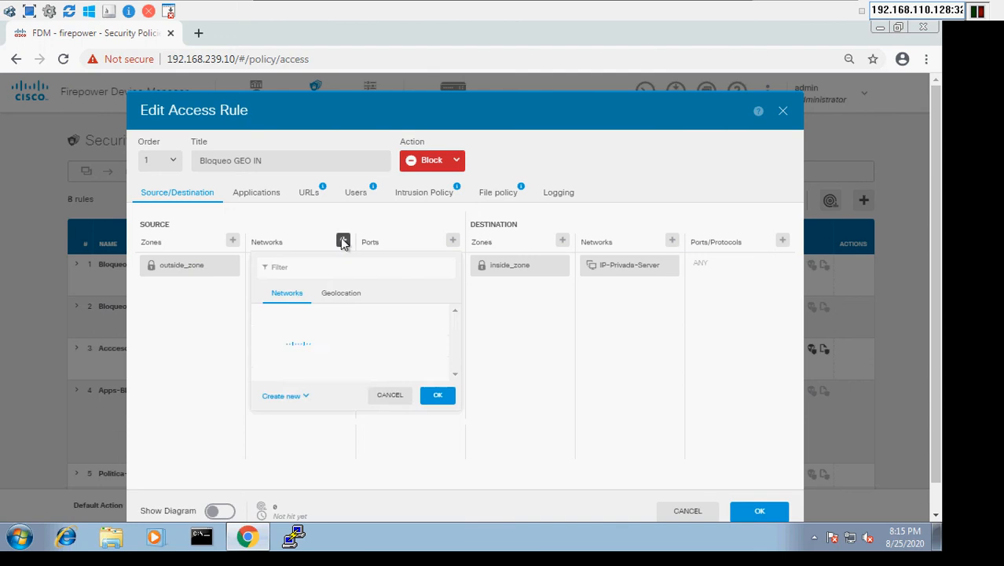
{"action": "left_click", "coordinate": [357, 294]}
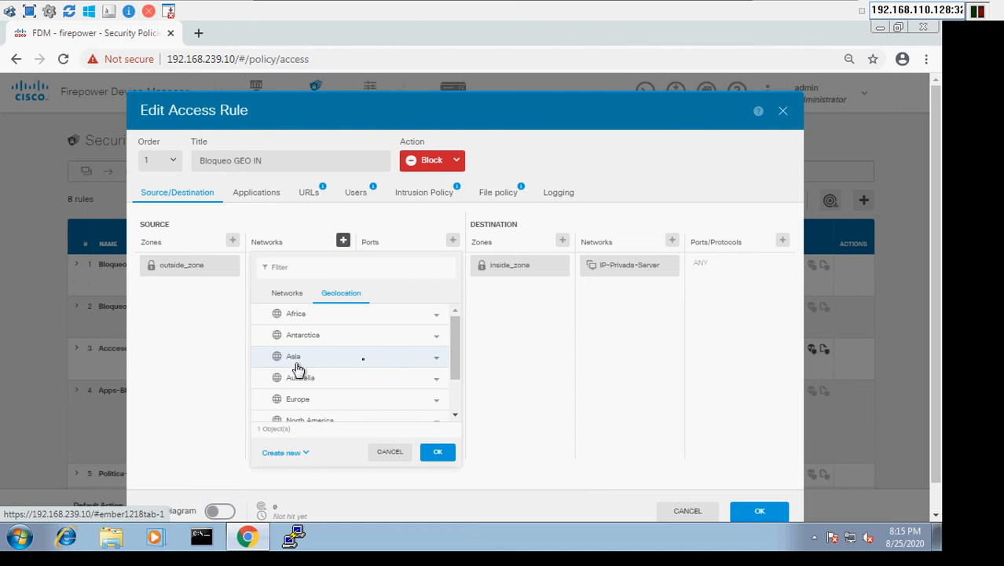
{"action": "left_click", "coordinate": [312, 272]}
{"action": "type", "text": "i"}
{"action": "type", "text": "eg"}
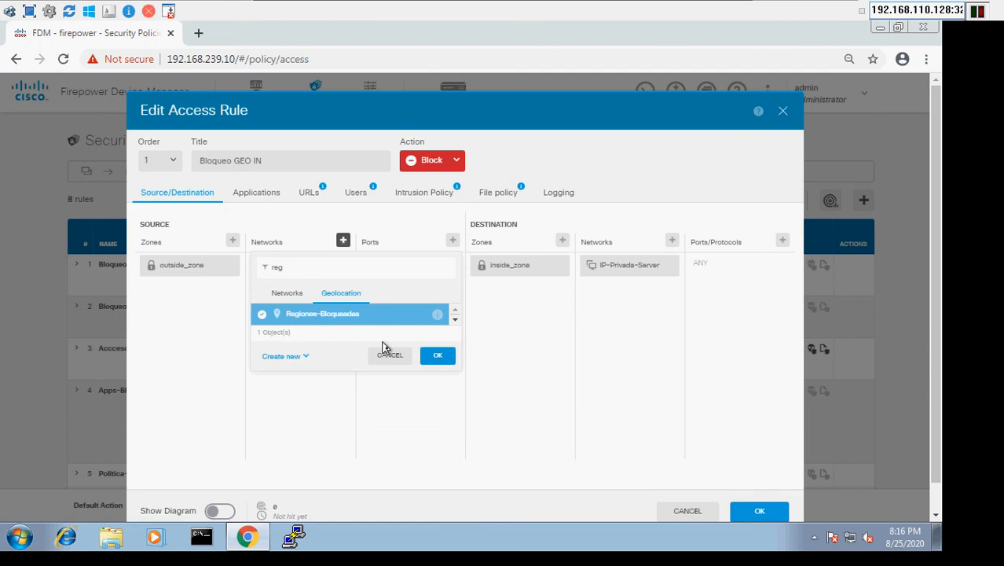
{"action": "left_click", "coordinate": [388, 358]}
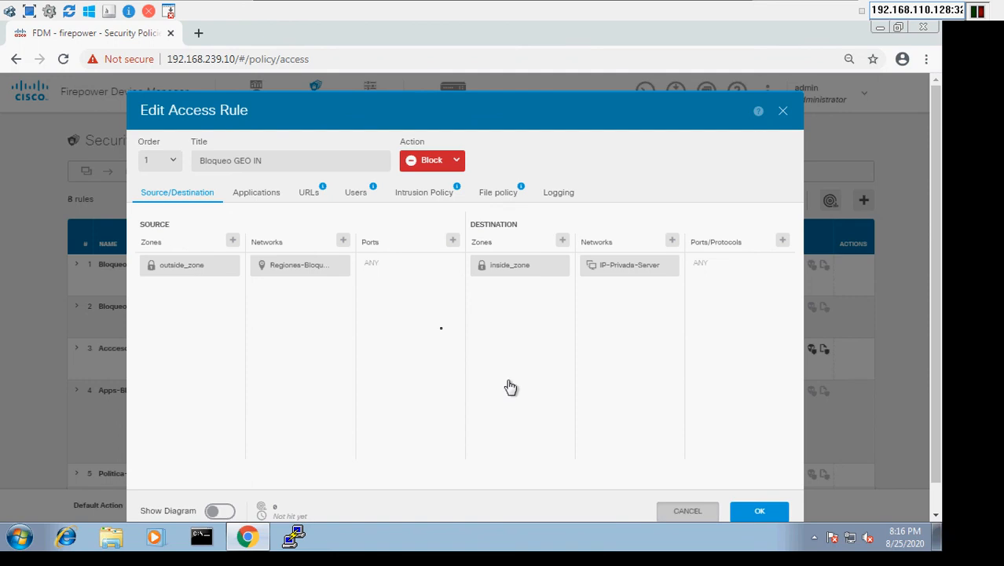
{"action": "key", "text": "Escape"}
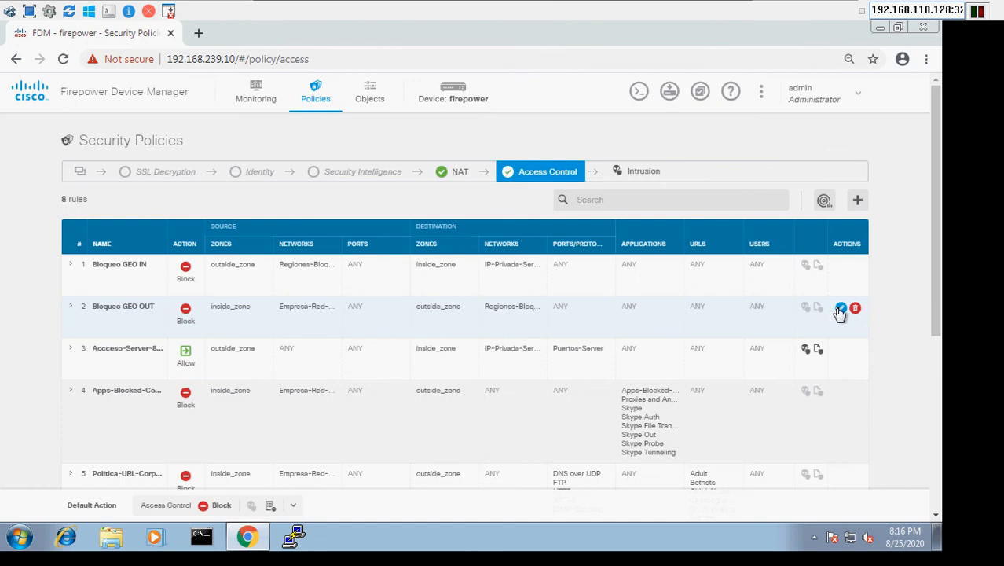
Examine the source and destination criteria of the Bloqueo GEO OUT access rule, and leave the Win-Mgmt virtual machine
{"action": "left_click", "coordinate": [840, 309]}
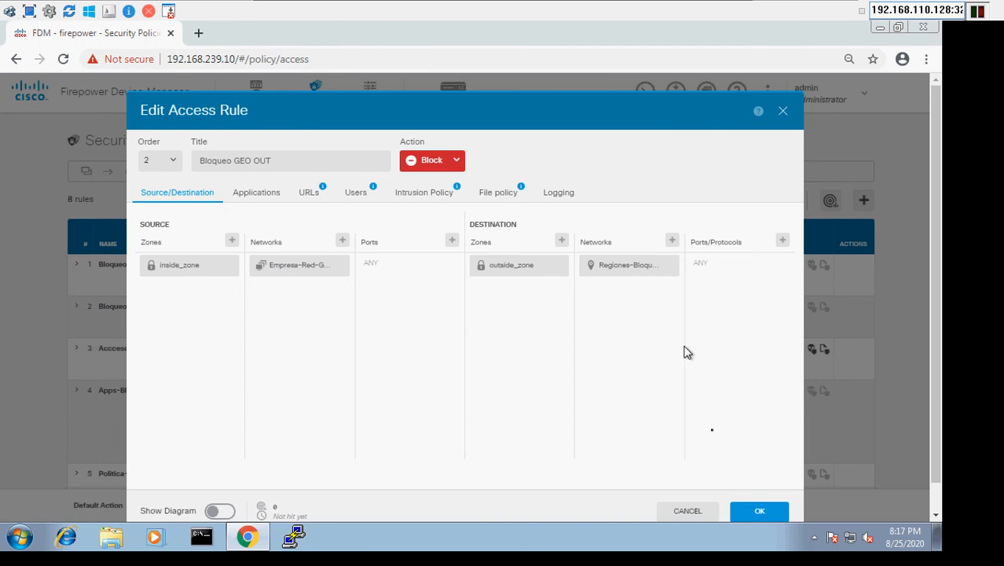
{"action": "left_click", "coordinate": [686, 519]}
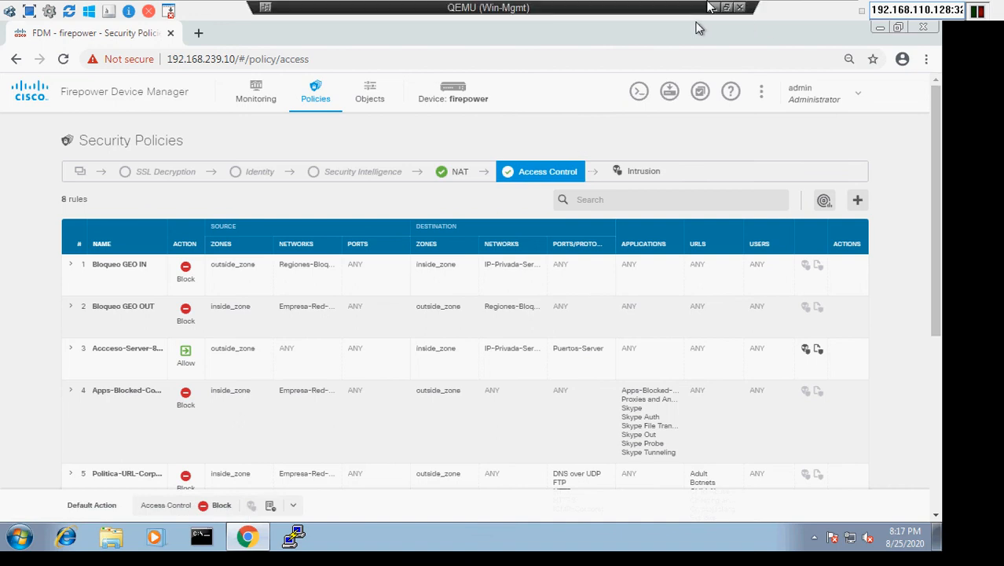
{"action": "left_click", "coordinate": [712, 7]}
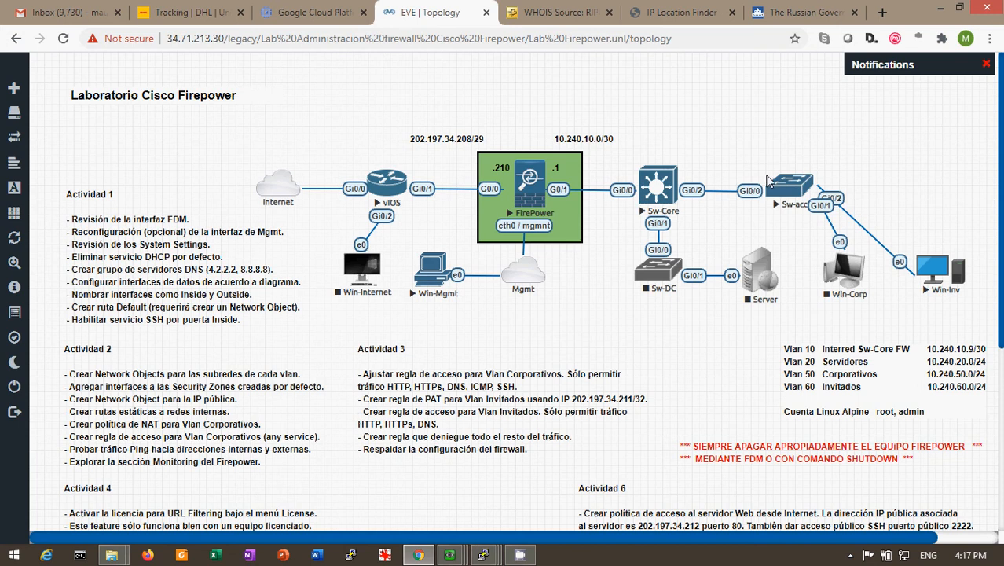
Switch to the Win-Inv virtual machine and reload cisco.com in its browser to test access
{"action": "left_click", "coordinate": [462, 556]}
{"action": "left_click", "coordinate": [608, 481]}
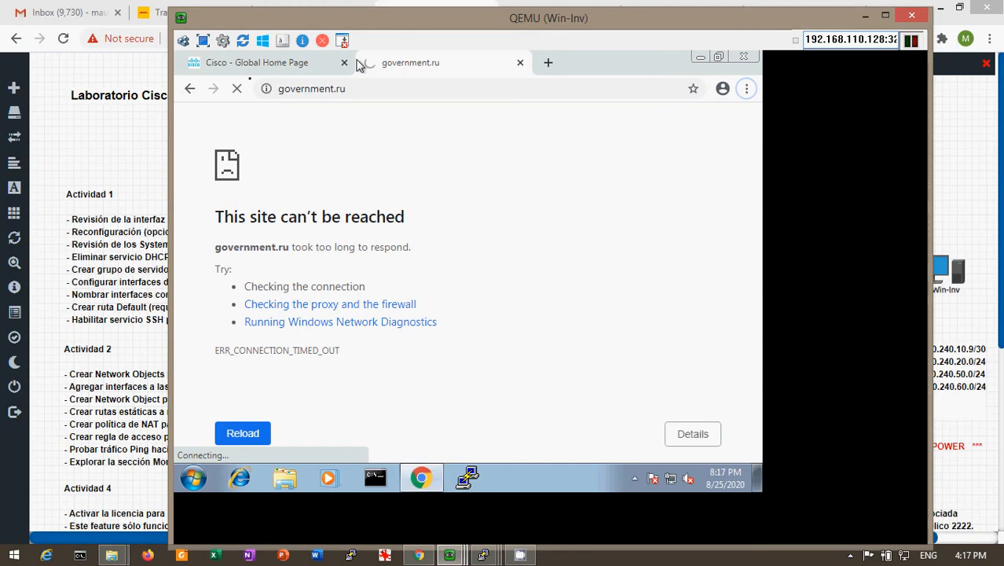
{"action": "left_click", "coordinate": [253, 67]}
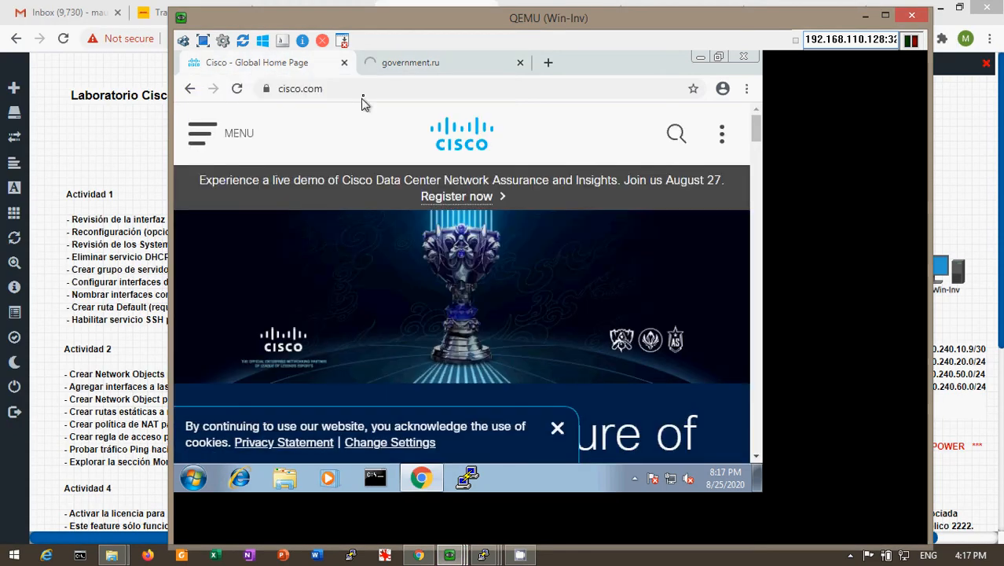
{"action": "left_click", "coordinate": [363, 94]}
{"action": "key", "text": "Return"}
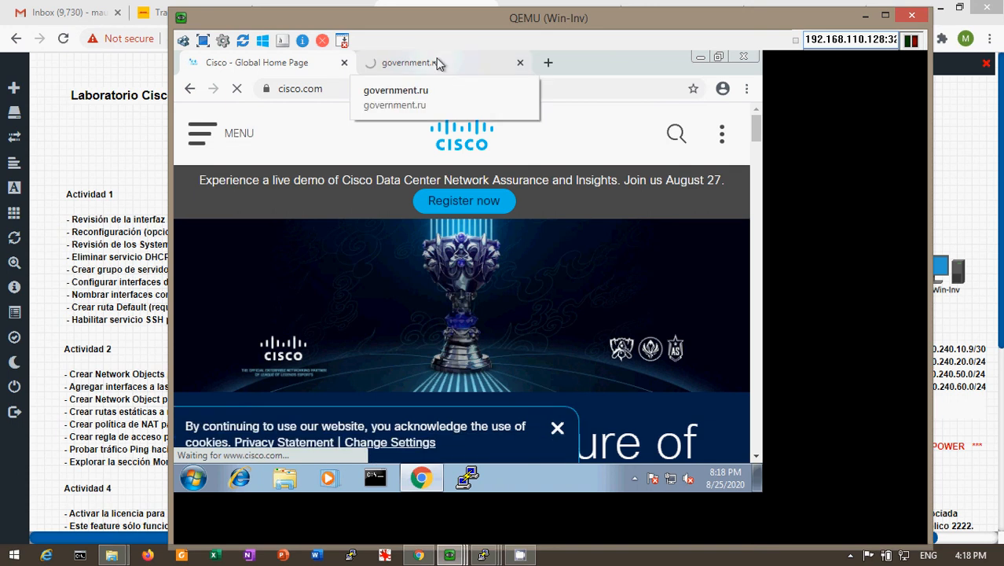
Check the loading of the government.ru page in the Win-Inv browser
{"action": "left_click", "coordinate": [437, 65]}
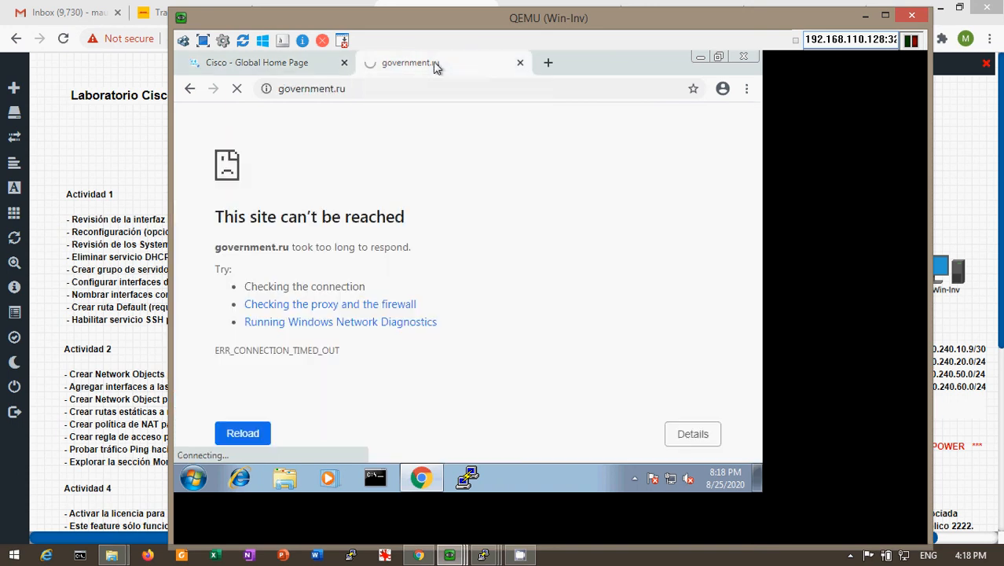
{"action": "left_click", "coordinate": [361, 89]}
{"action": "left_click", "coordinate": [363, 89]}
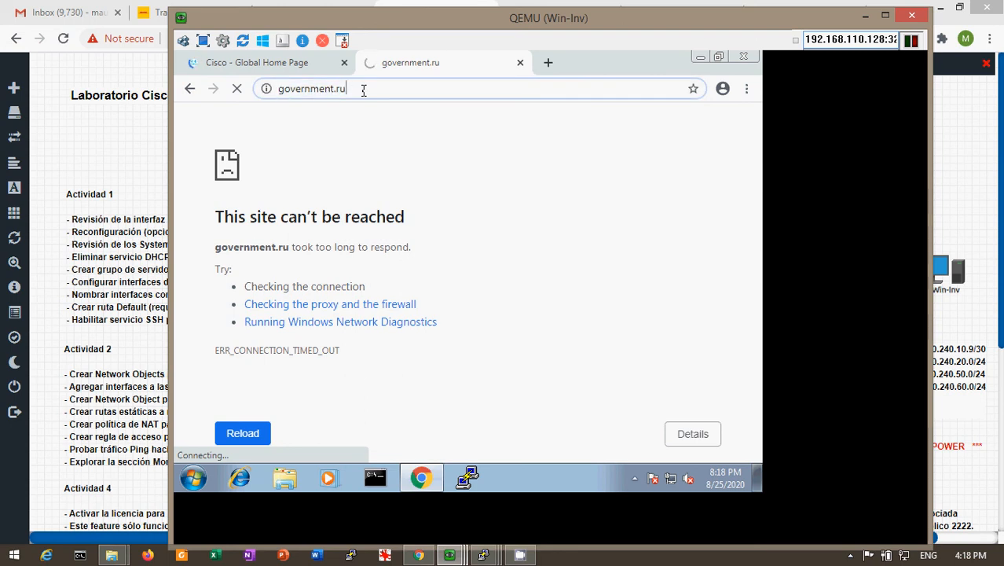
Switch to the host browser and examine the geolocation data for government.ru on the IP Location Finder page
{"action": "left_click", "coordinate": [865, 17]}
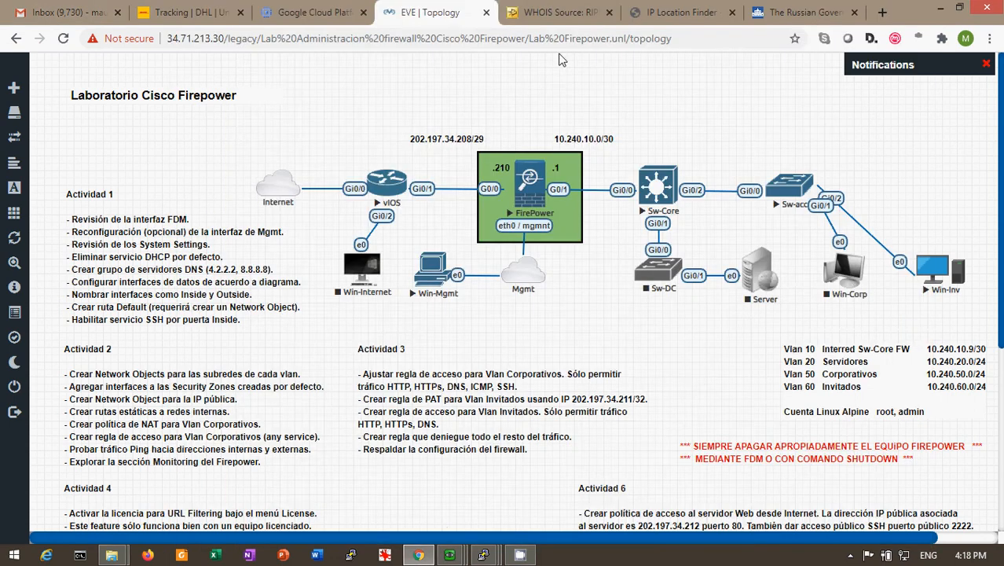
{"action": "left_click", "coordinate": [673, 14]}
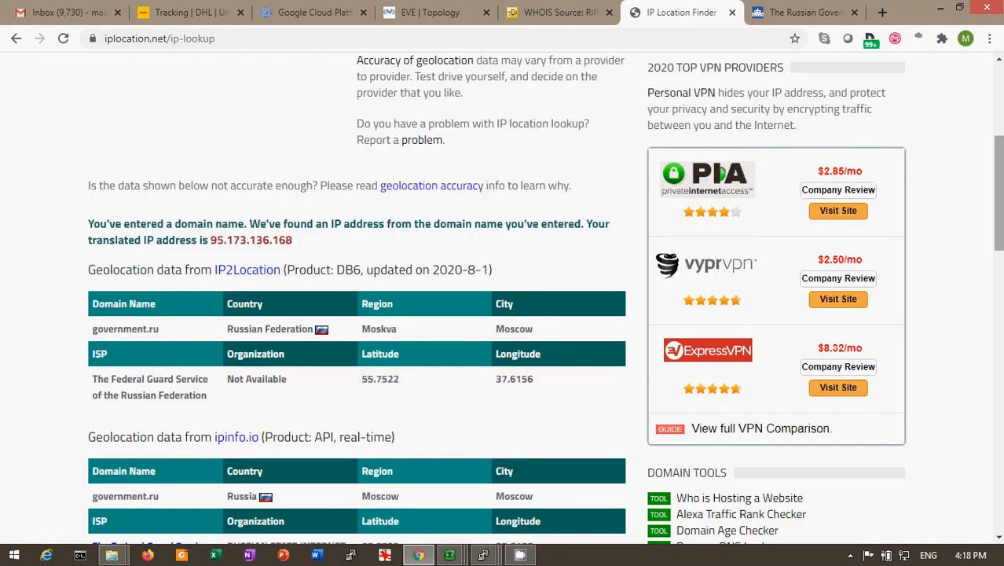
{"action": "mouse_move", "coordinate": [999, 202]}
{"action": "left_mouse_down"}
{"action": "mouse_move", "coordinate": [999, 132]}
{"action": "mouse_move", "coordinate": [999, 210]}
{"action": "left_mouse_up"}
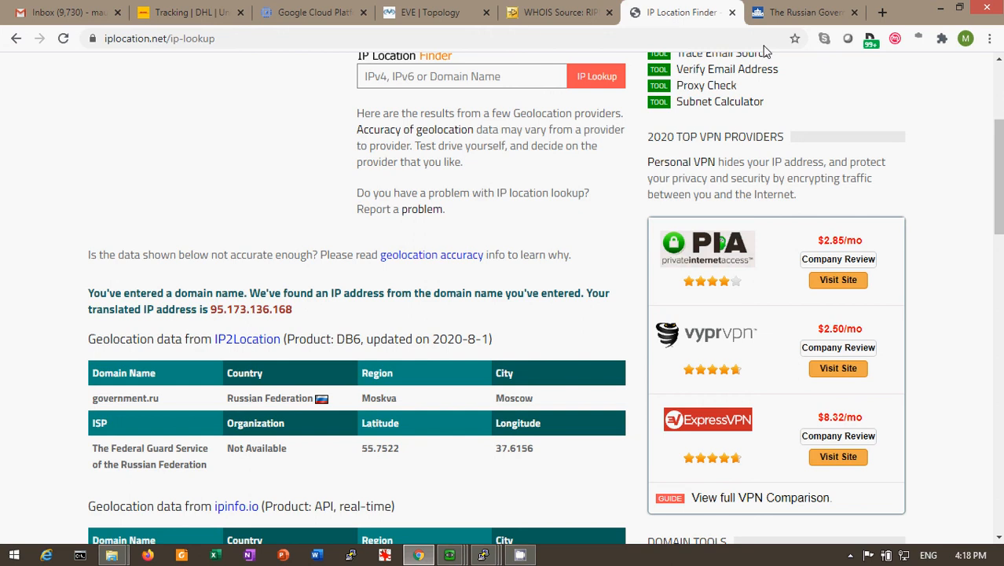
Return to the Win-Inv virtual machine, reload government.ru and stop the pending load of cisco.com
{"action": "left_click", "coordinate": [450, 556]}
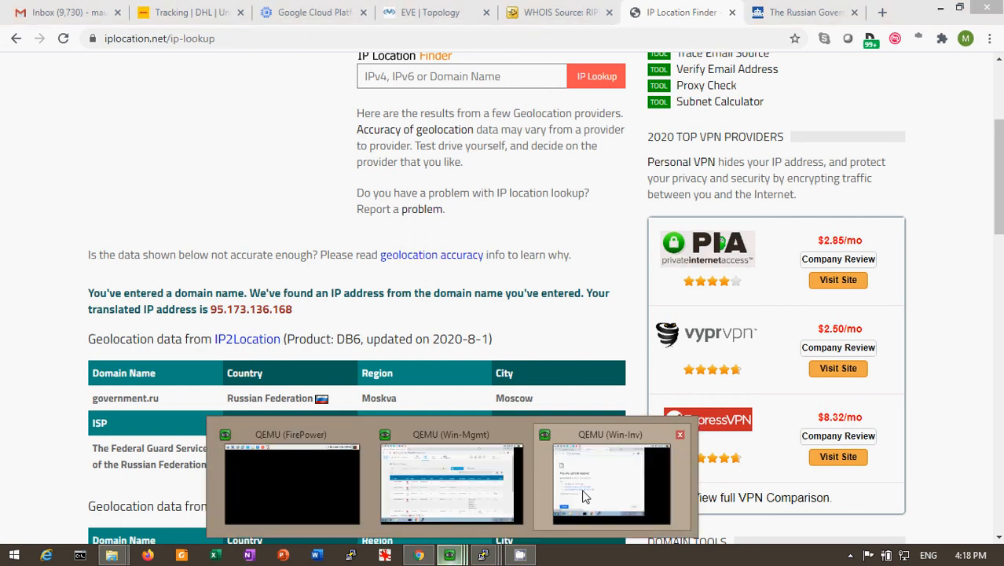
{"action": "left_click", "coordinate": [598, 481]}
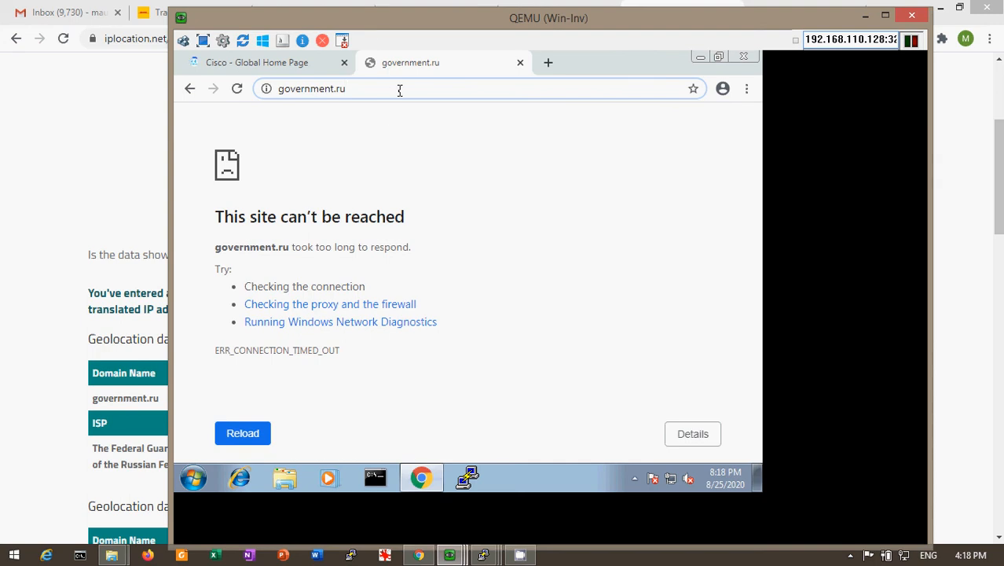
{"action": "key", "text": "Return"}
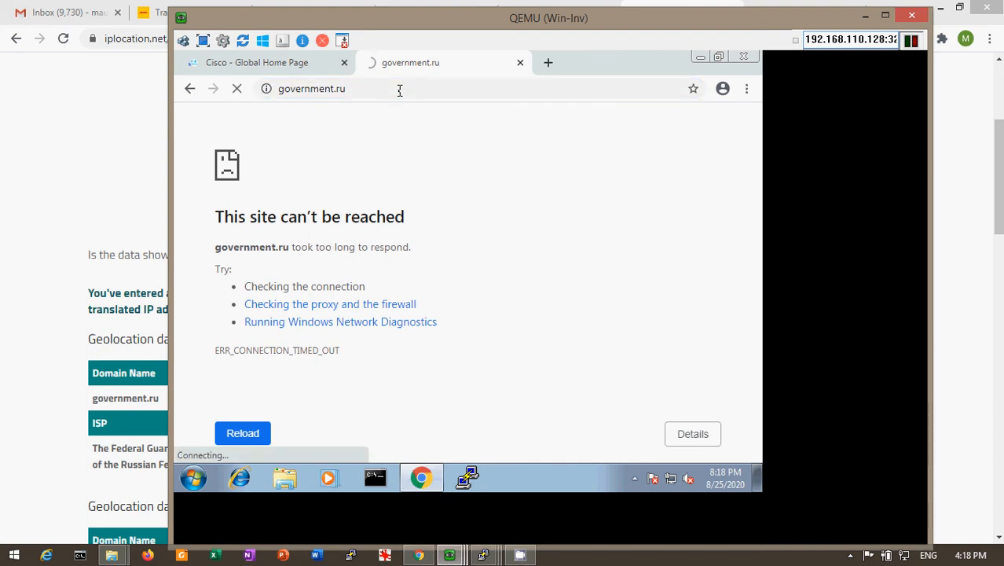
{"action": "left_click", "coordinate": [303, 67]}
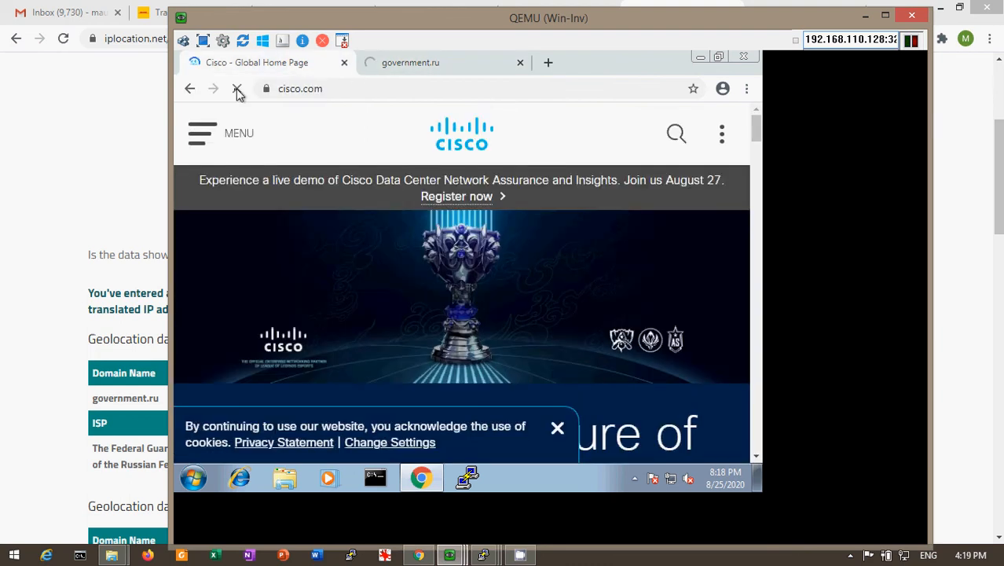
{"action": "left_click", "coordinate": [238, 90]}
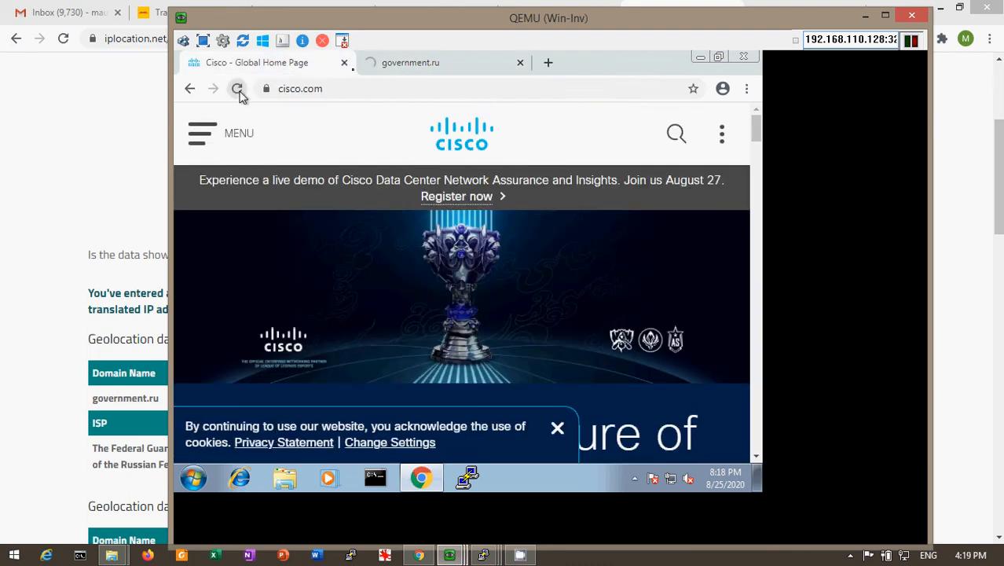
Check the reloaded government.ru page in the Win-Inv browser and switch to the Win-Mgmt virtual machine
{"action": "left_click", "coordinate": [399, 64]}
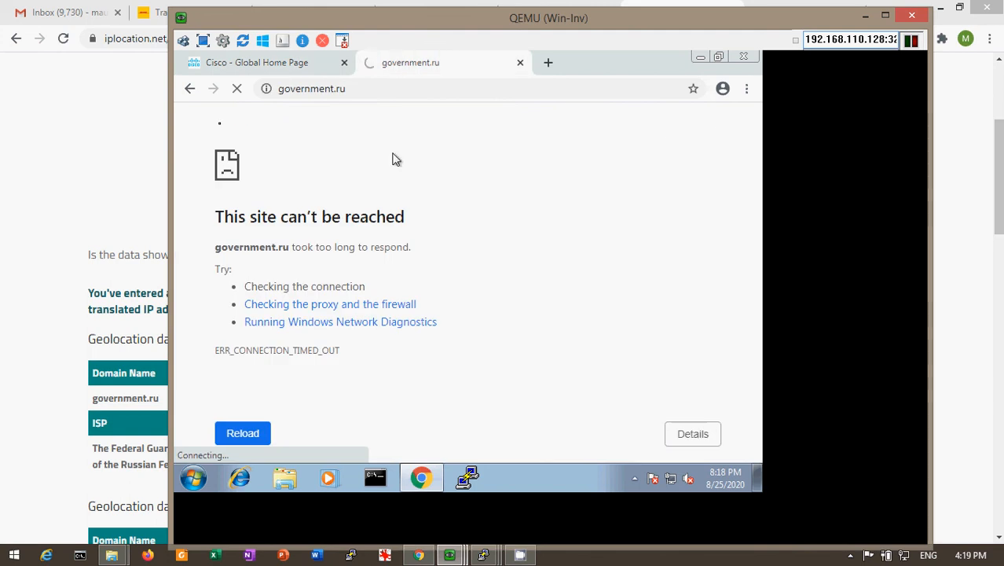
{"action": "left_click", "coordinate": [93, 129]}
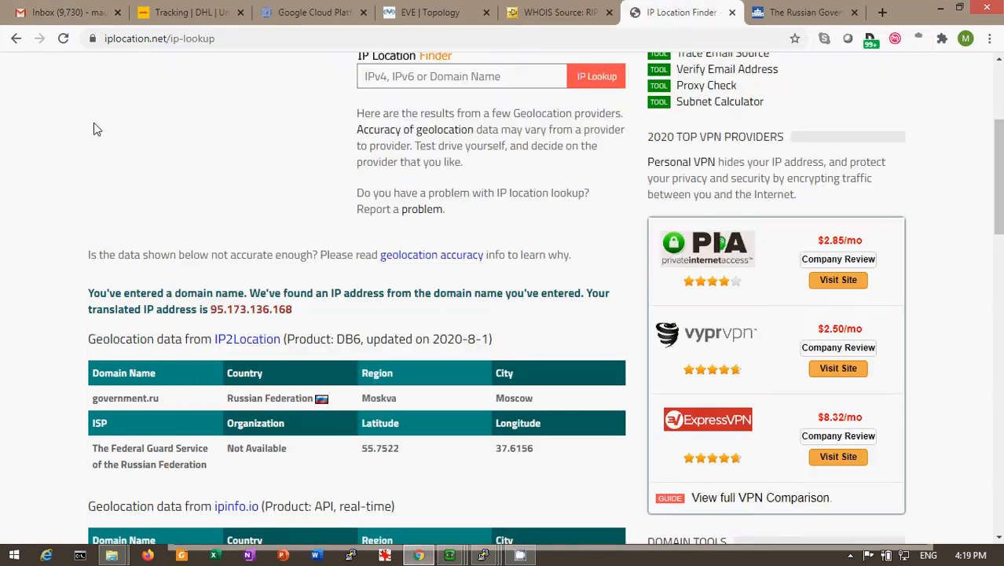
{"action": "mouse_move", "coordinate": [449, 555]}
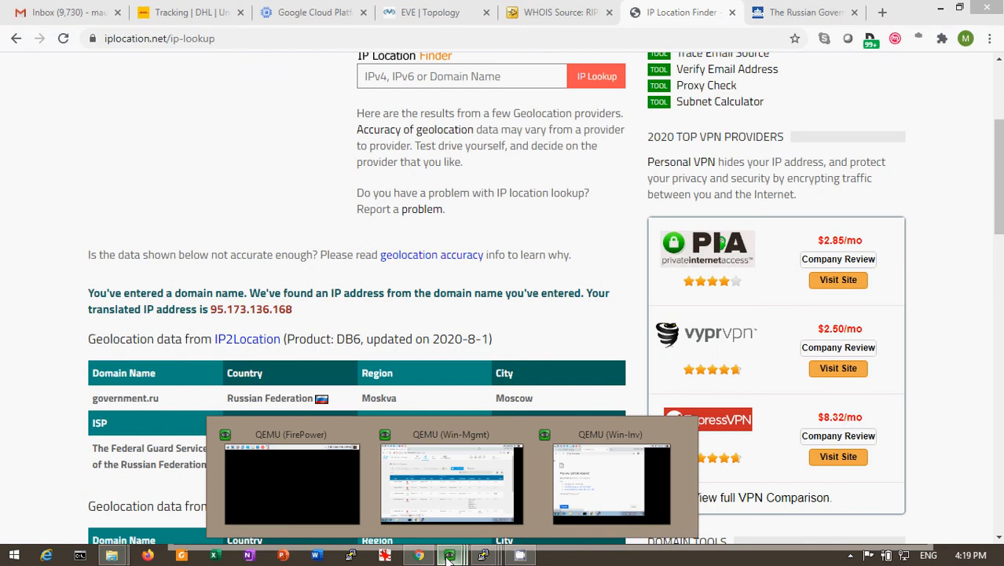
{"action": "left_click", "coordinate": [451, 481]}
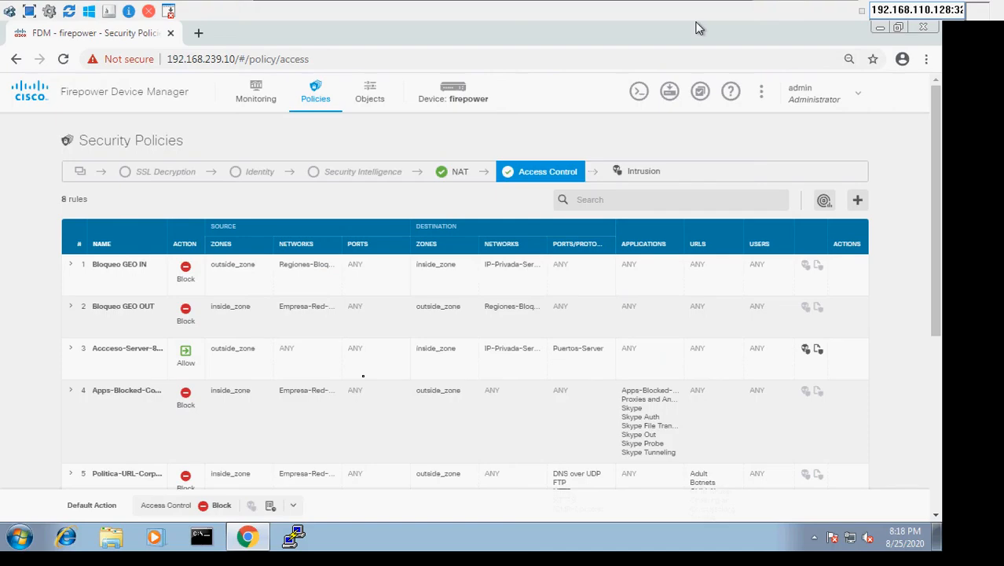
Review the Network Overview dashboard and examine the details of a blocked connection event to 95.173.136.162 in the Event Viewer
{"action": "left_click", "coordinate": [248, 106]}
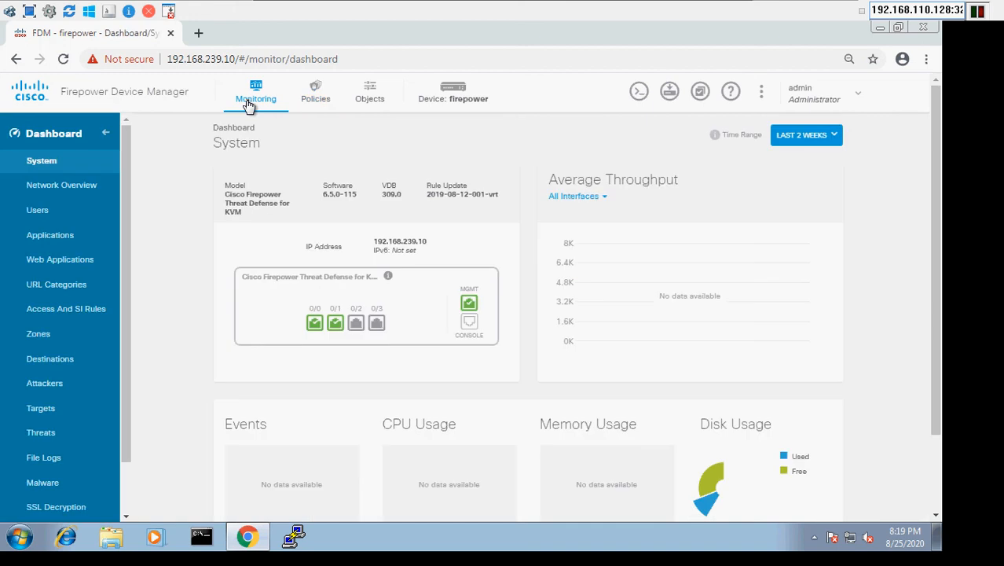
{"action": "left_click", "coordinate": [61, 183]}
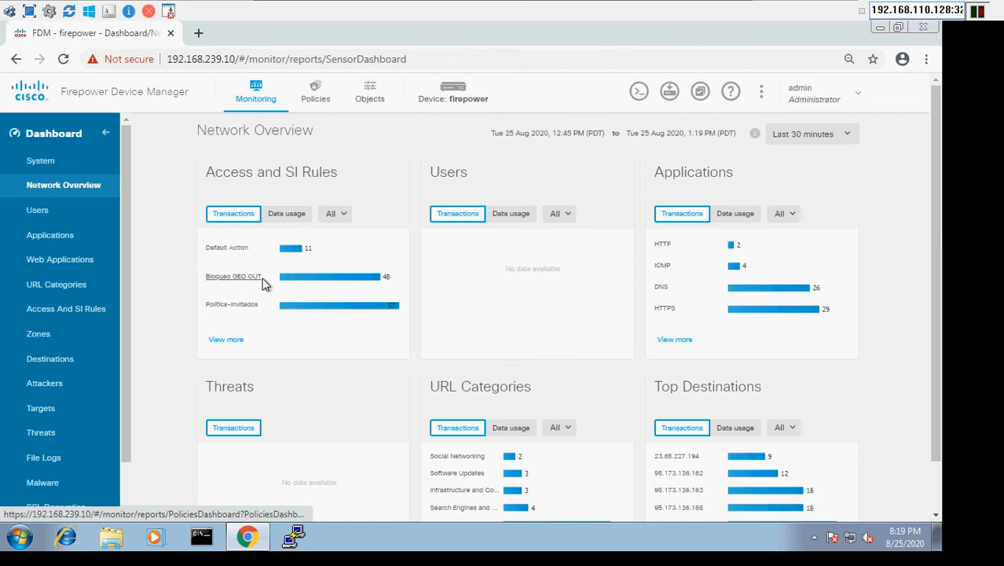
{"action": "left_click", "coordinate": [125, 487]}
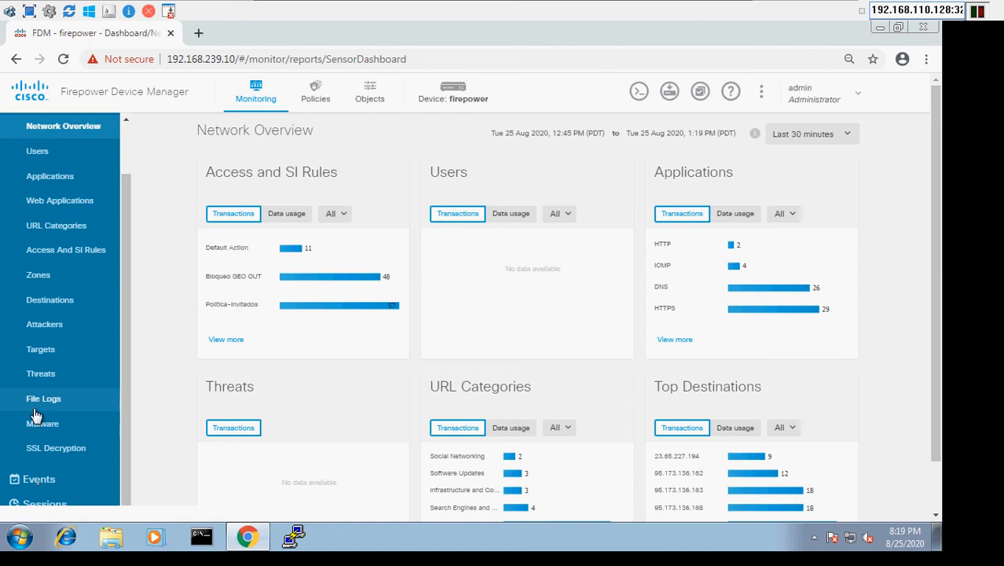
{"action": "left_click", "coordinate": [49, 488]}
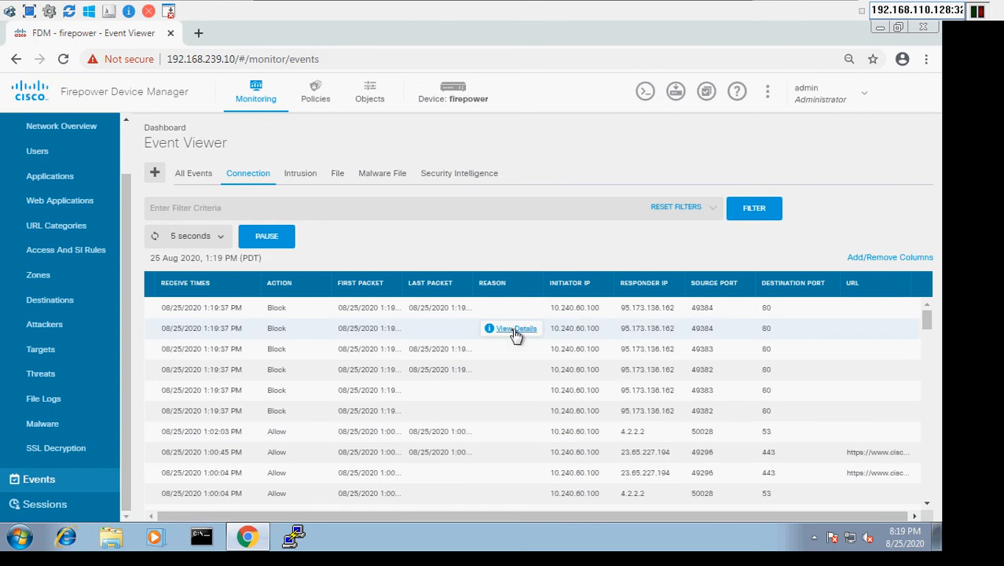
{"action": "left_click", "coordinate": [516, 330]}
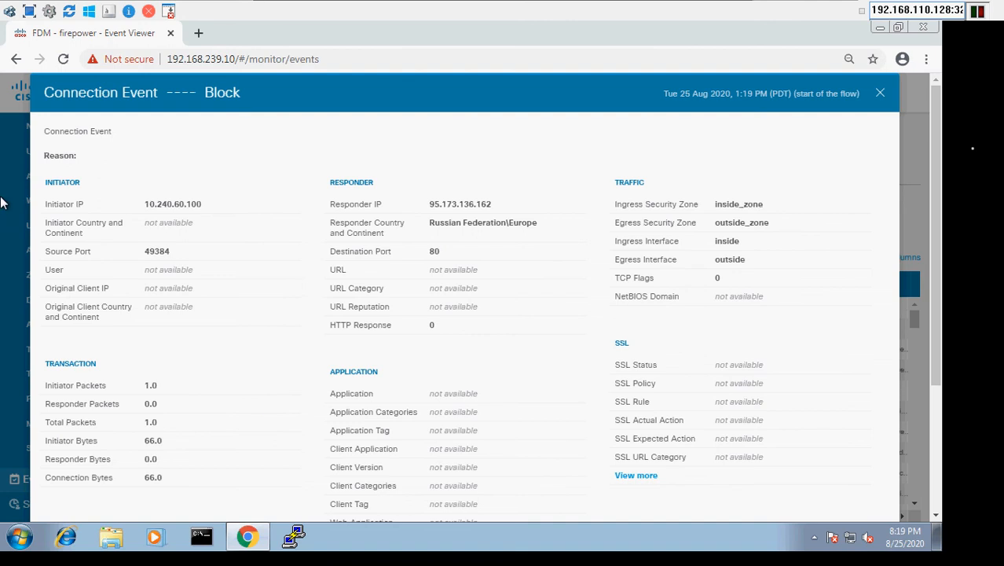
{"action": "left_click", "coordinate": [881, 93]}
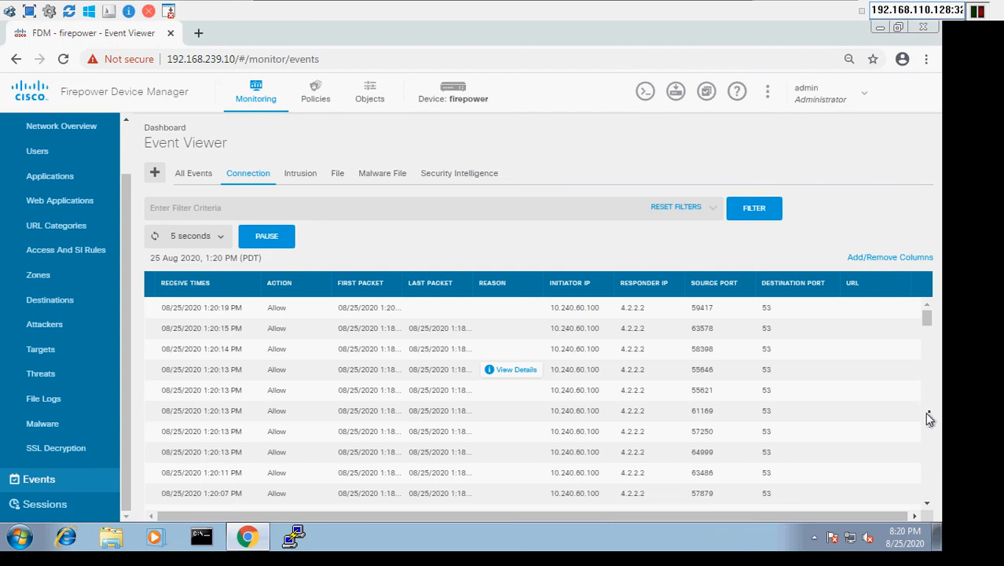
Look through older connection events and examine the details of the allowed connection to 184.87.222.183
{"action": "scroll", "coordinate": [926, 412], "scroll_direction": "down", "scroll_amount": 3}
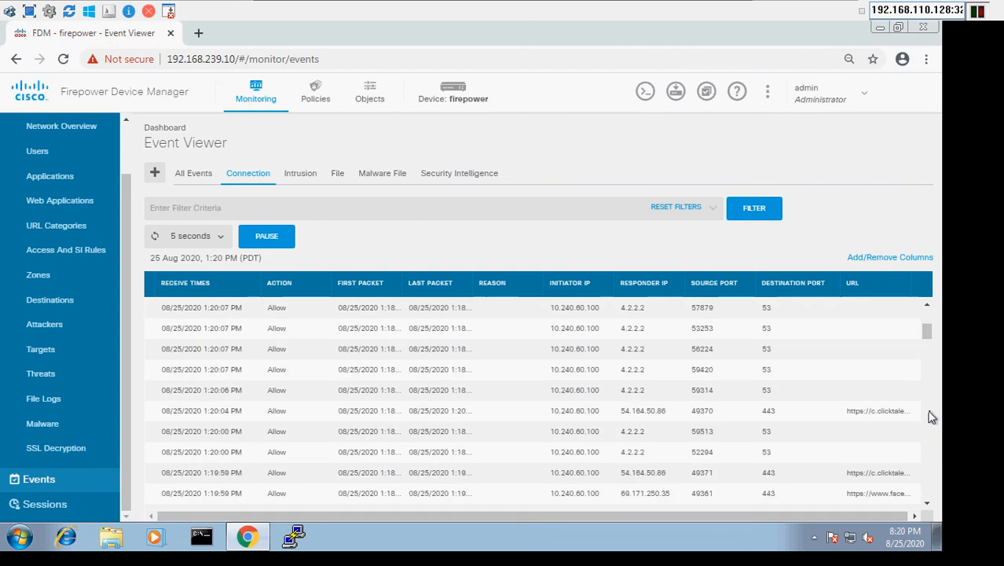
{"action": "scroll", "coordinate": [931, 416], "scroll_direction": "down", "scroll_amount": 3}
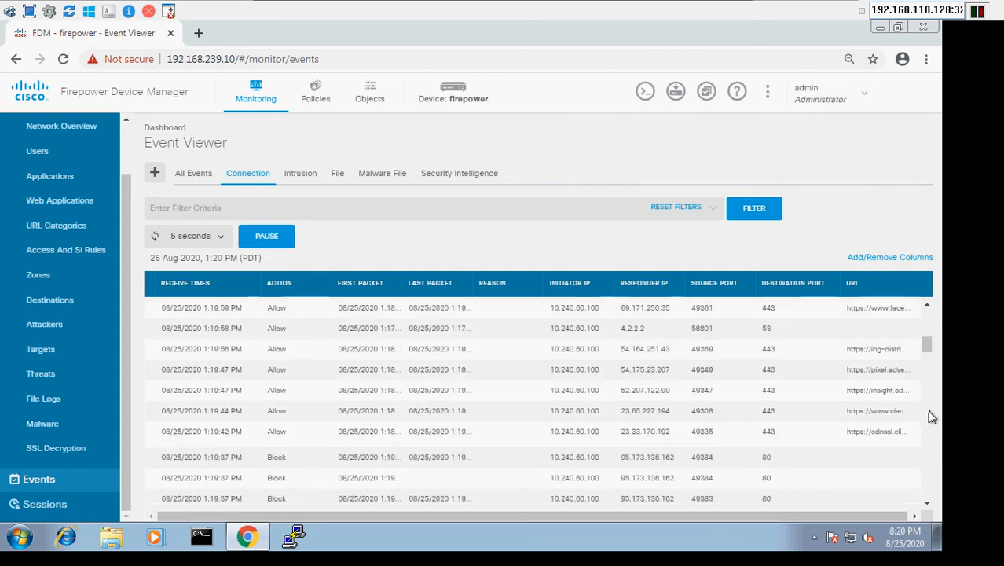
{"action": "scroll", "coordinate": [931, 417], "scroll_direction": "down", "scroll_amount": 3}
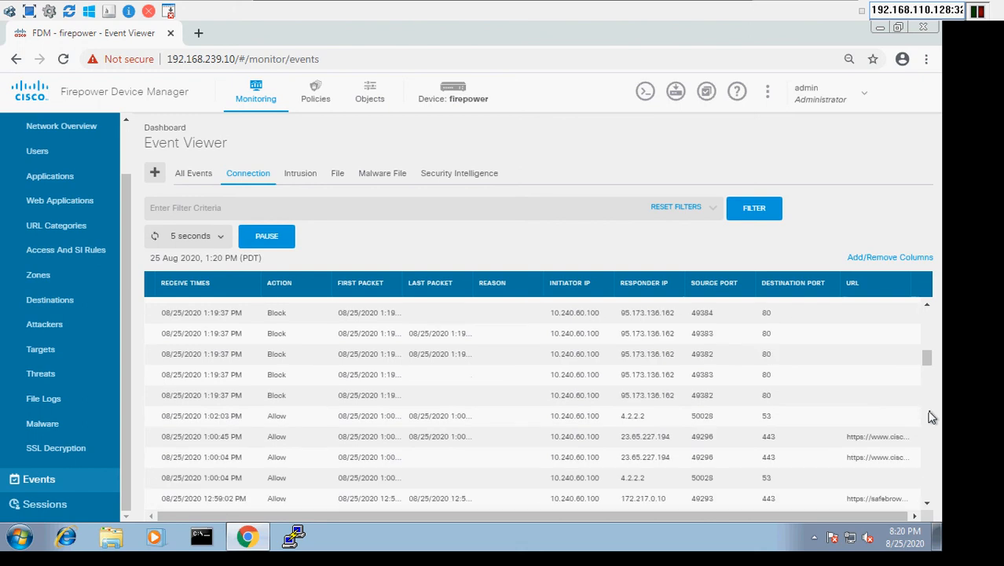
{"action": "scroll", "coordinate": [931, 417], "scroll_direction": "down", "scroll_amount": 3}
{"action": "mouse_move", "coordinate": [488, 416]}
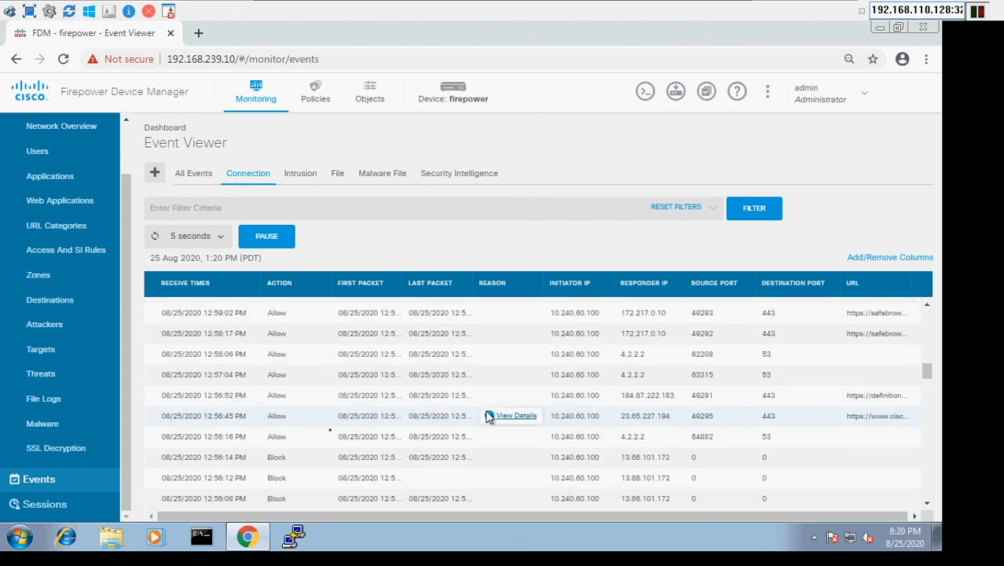
{"action": "mouse_move", "coordinate": [533, 442]}
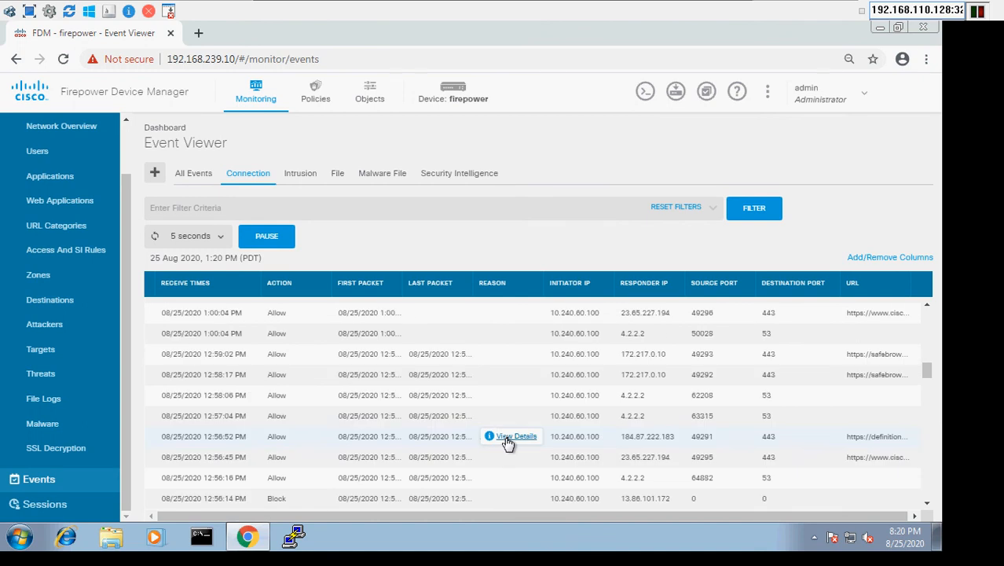
{"action": "left_click", "coordinate": [509, 439]}
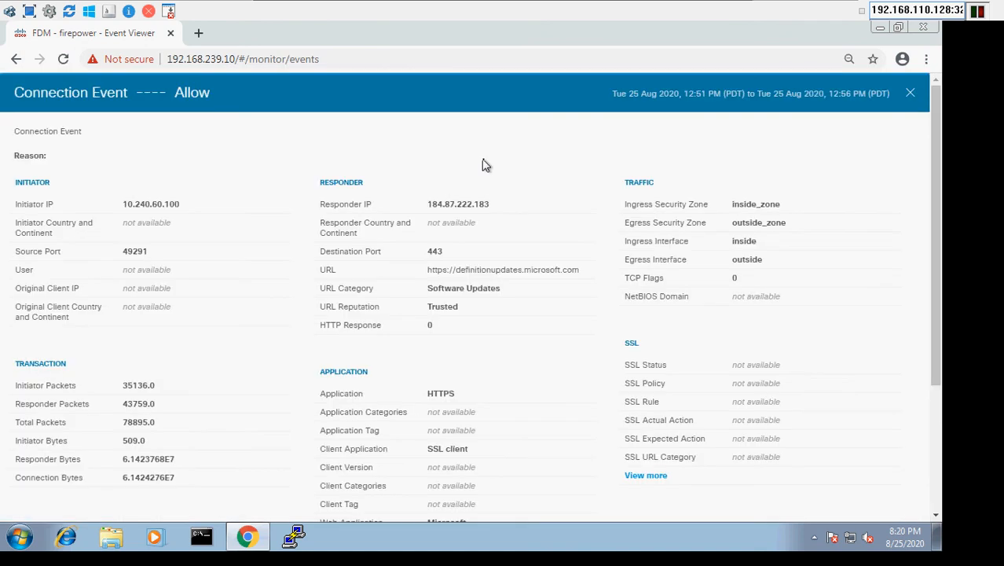
{"action": "left_click", "coordinate": [907, 99]}
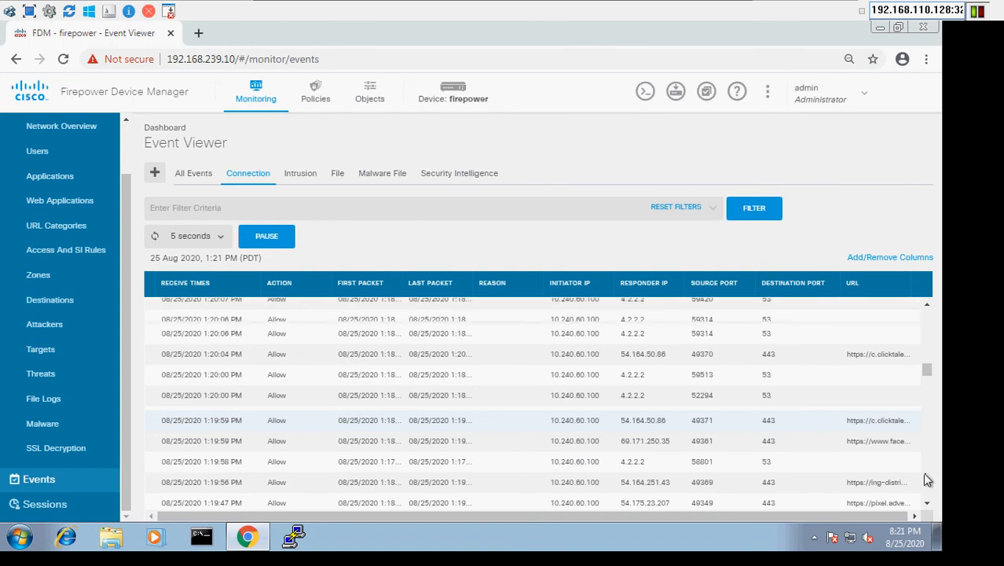
Find the blocked connection from source port 49383 to 95.173.136.162 and examine its event details
{"action": "scroll", "coordinate": [466, 462], "scroll_direction": "down", "scroll_amount": 3}
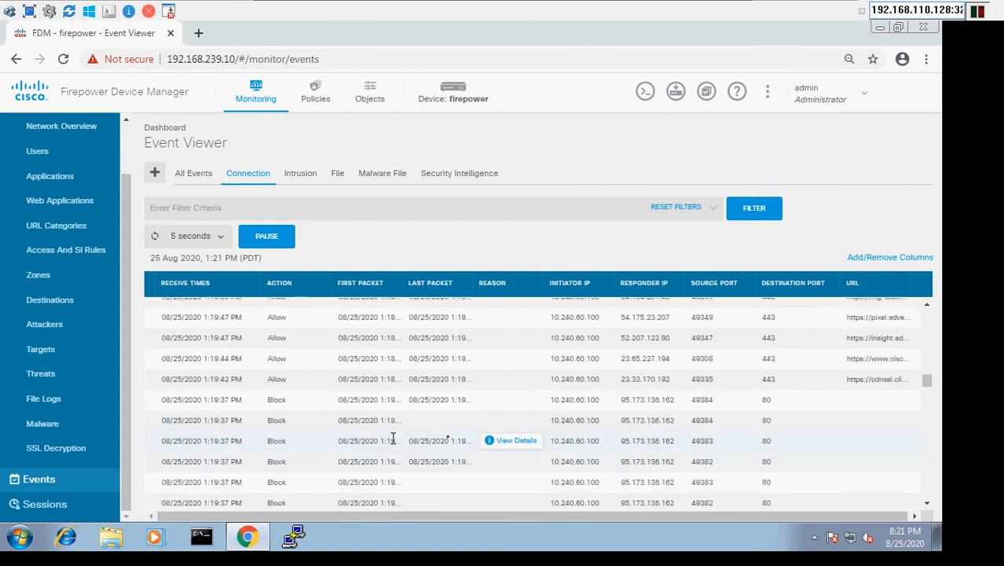
{"action": "left_click", "coordinate": [511, 441]}
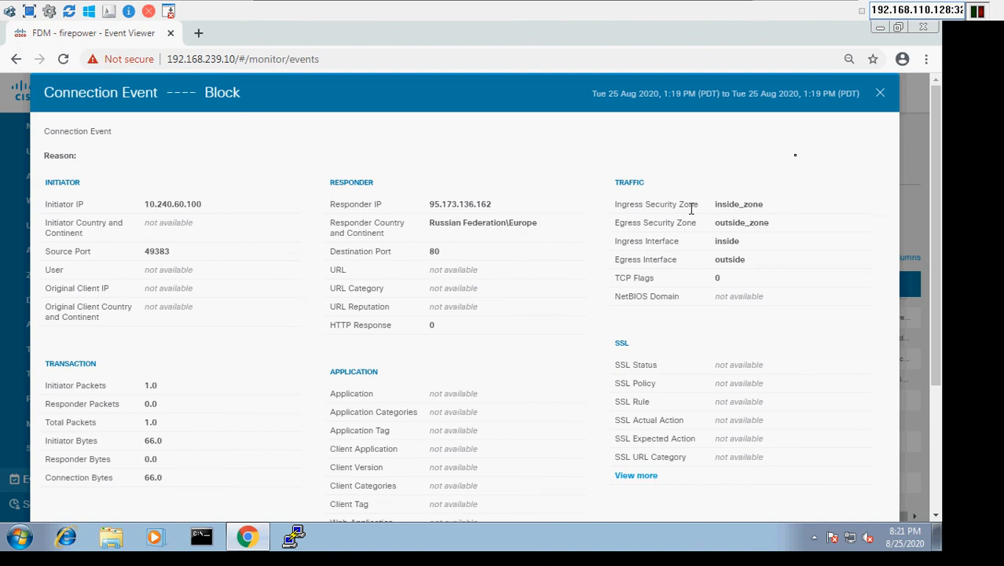
{"action": "left_click", "coordinate": [881, 94]}
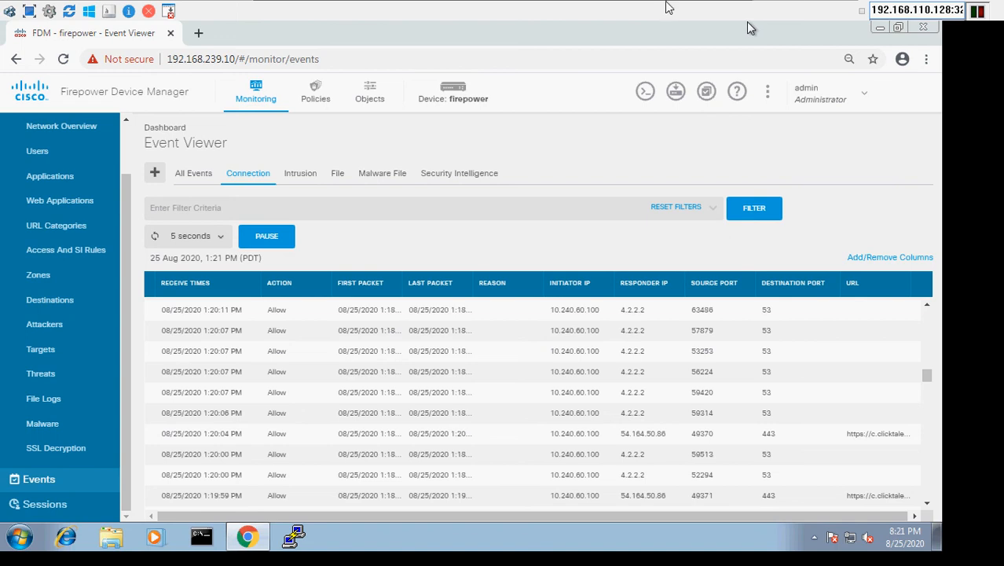
Minimize the Win-Mgmt virtual machine and recheck the government.ru page in the Win-Inv virtual machine
{"action": "mouse_move", "coordinate": [496, 3]}
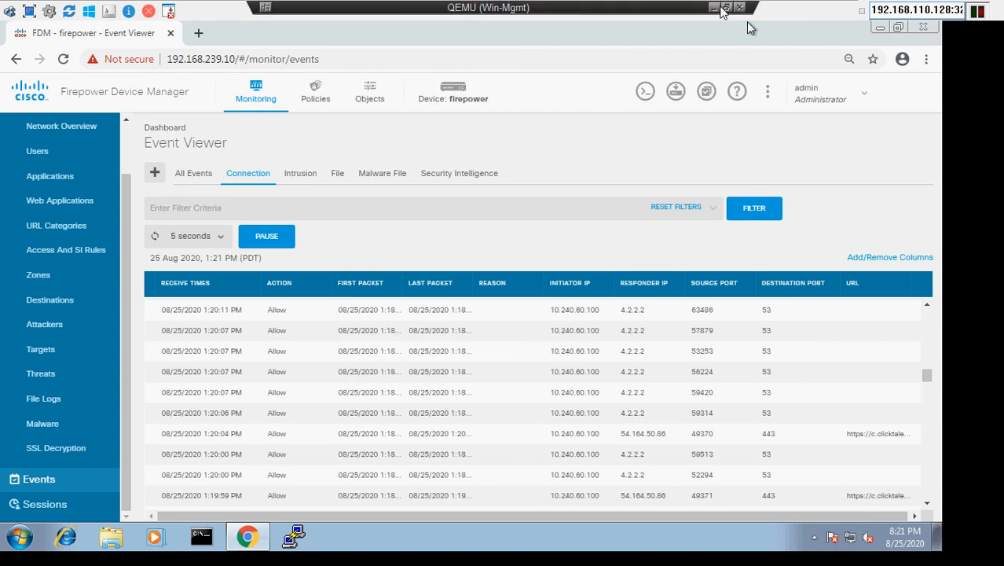
{"action": "left_click", "coordinate": [714, 4]}
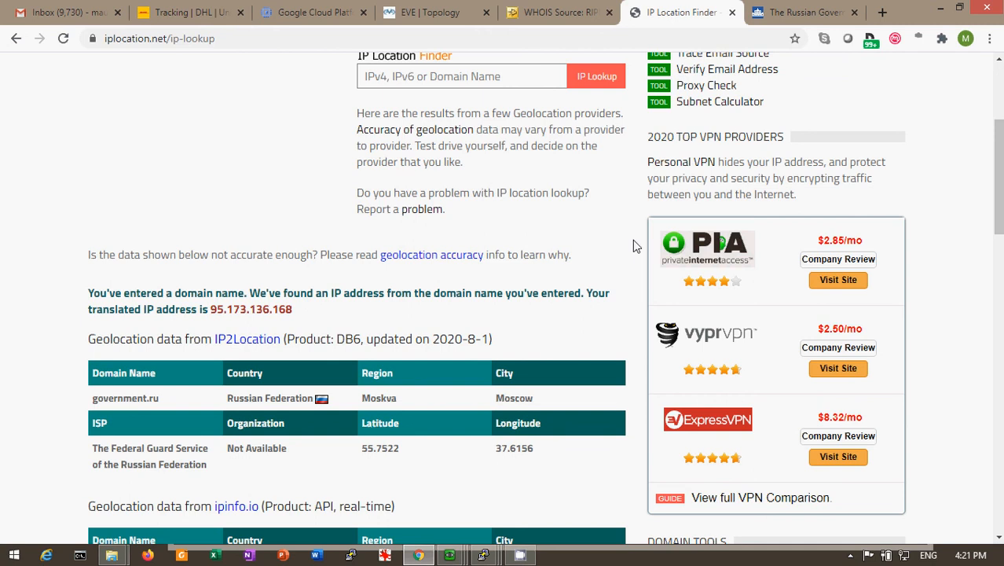
{"action": "left_click", "coordinate": [459, 556]}
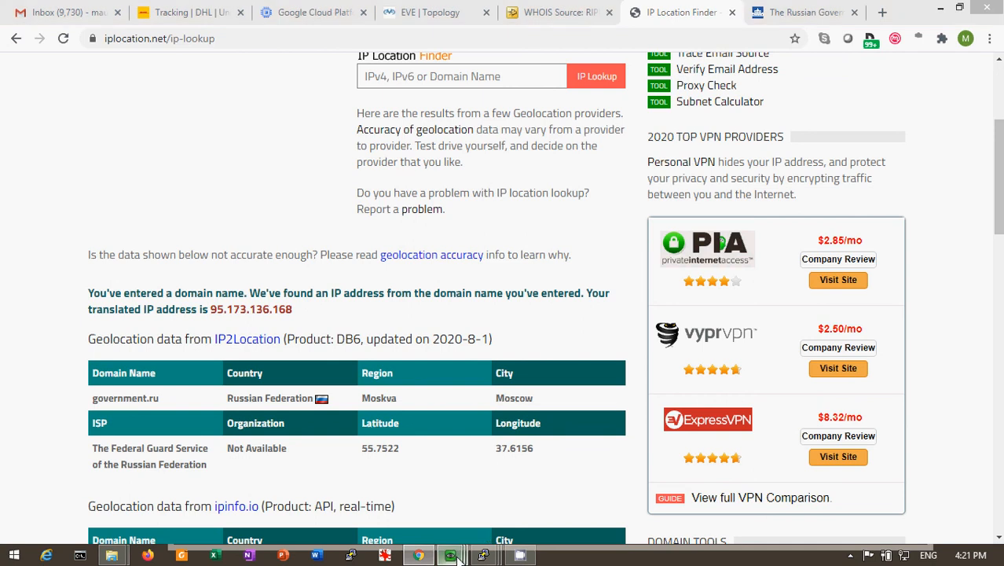
{"action": "left_click", "coordinate": [605, 481]}
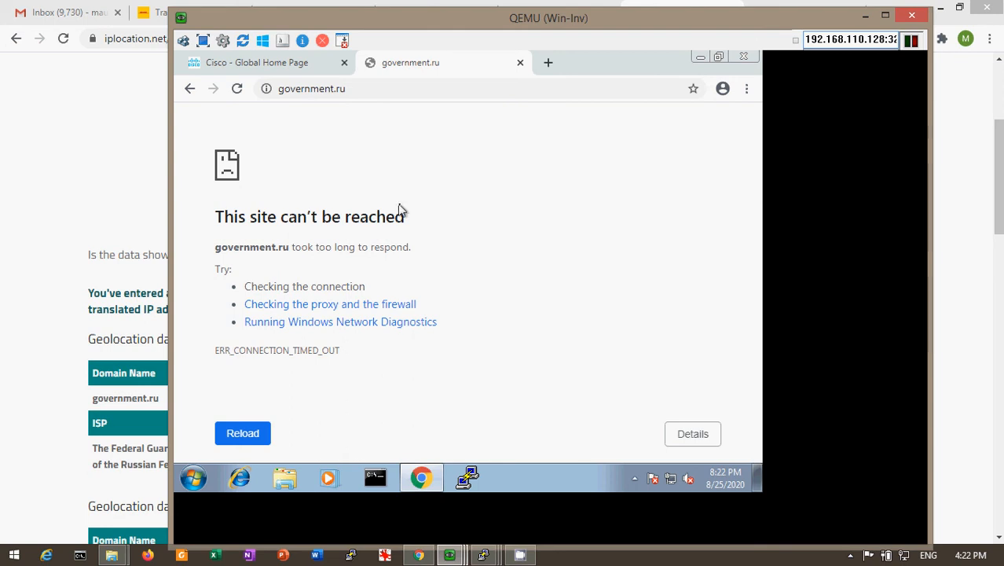
Minimize Win-Inv, review the lab topology in EVE and return to the Win-Mgmt virtual machine
{"action": "left_click", "coordinate": [866, 17]}
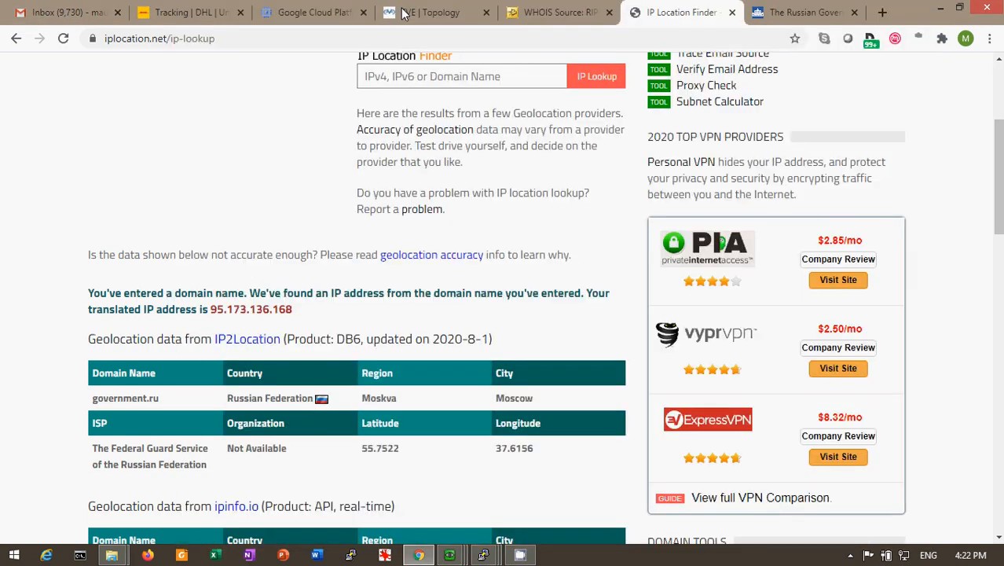
{"action": "left_click", "coordinate": [425, 13]}
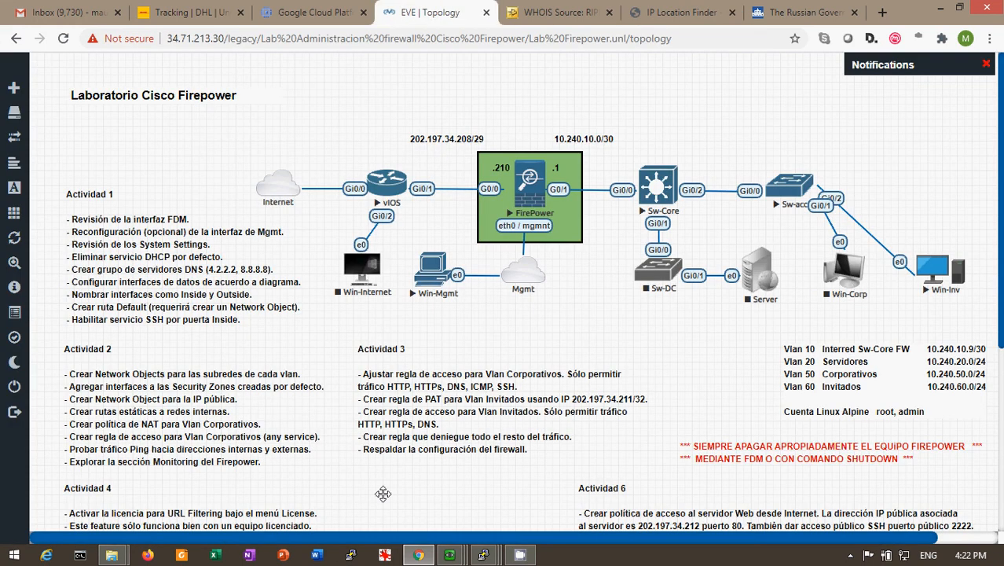
{"action": "mouse_move", "coordinate": [446, 558]}
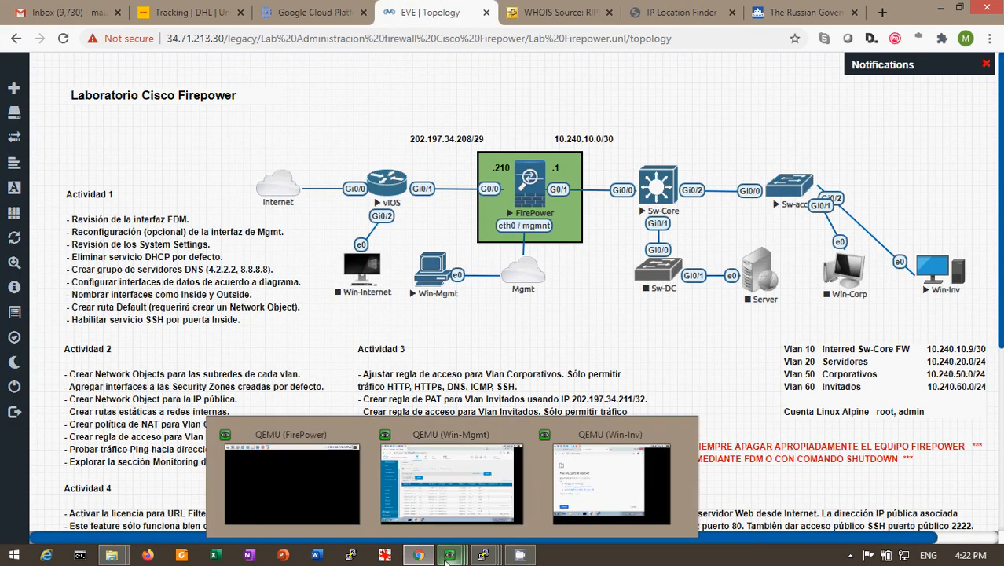
{"action": "left_click", "coordinate": [463, 483]}
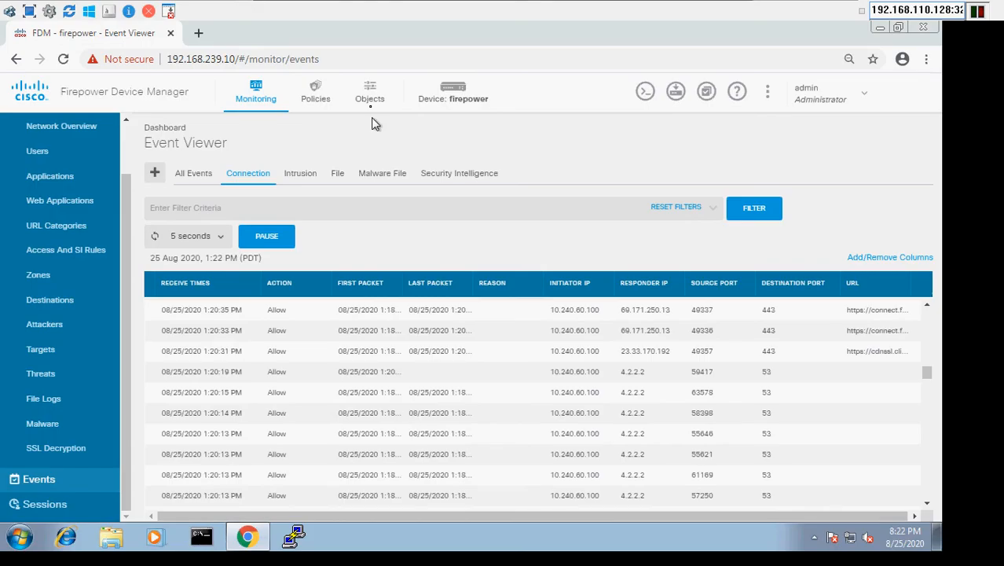
Open the Updates configuration page from the Firepower device summary
{"action": "left_click", "coordinate": [465, 105]}
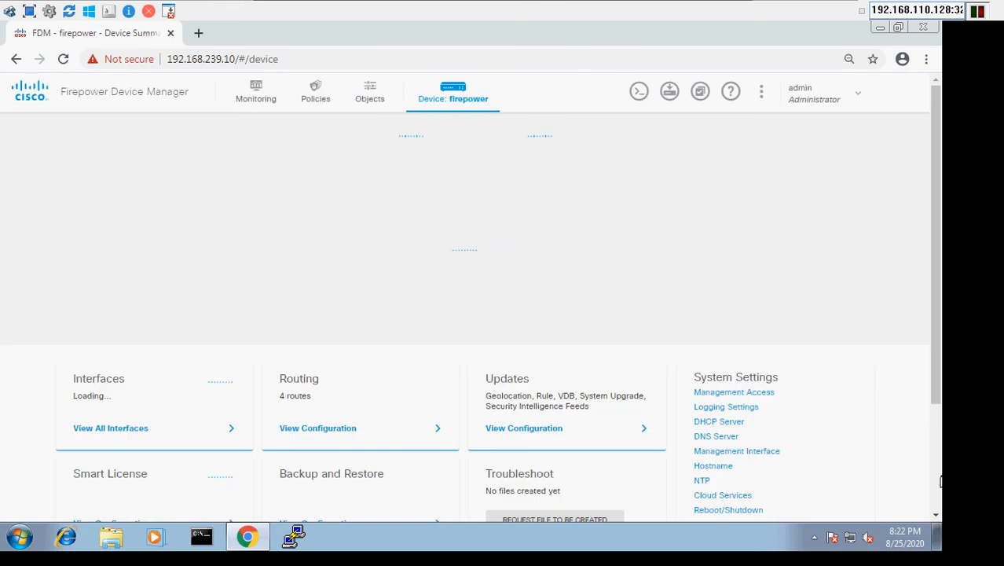
{"action": "scroll", "coordinate": [370, 462], "scroll_direction": "down", "scroll_amount": 2}
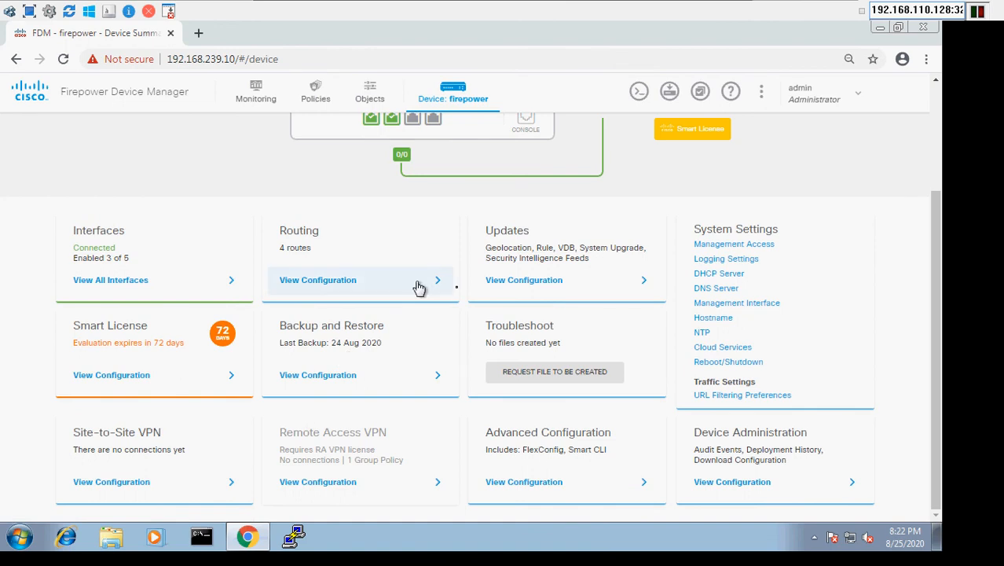
{"action": "left_click", "coordinate": [498, 280]}
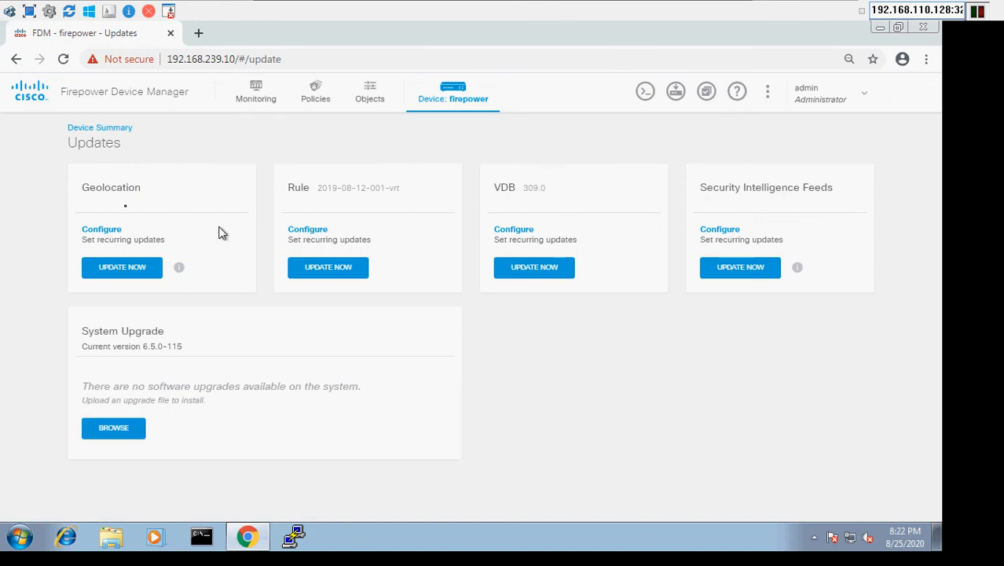
Review the frequency choices for recurring geolocation updates, cancel without saving, and minimize the Win-Mgmt virtual machine
{"action": "left_click", "coordinate": [92, 235]}
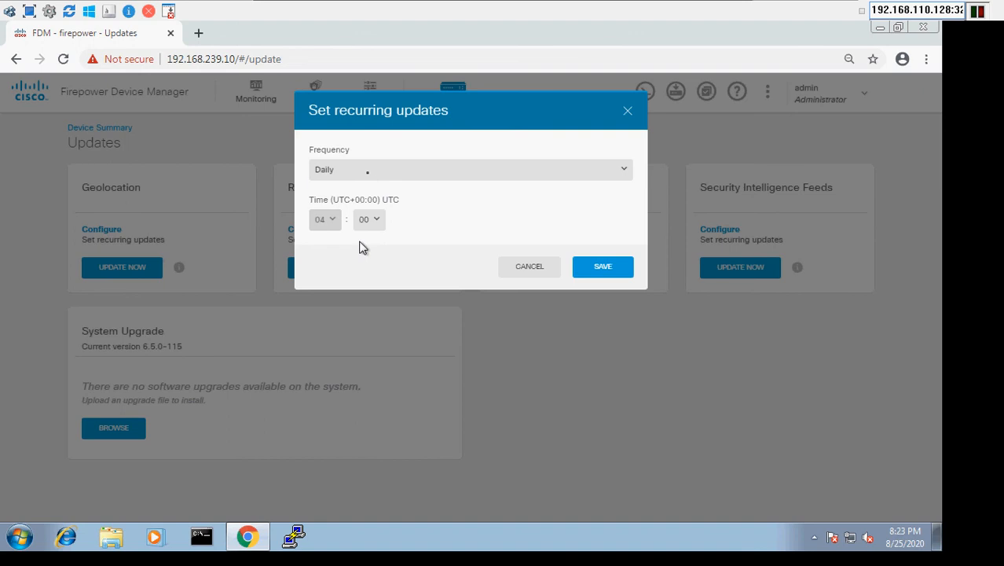
{"action": "left_click", "coordinate": [369, 181]}
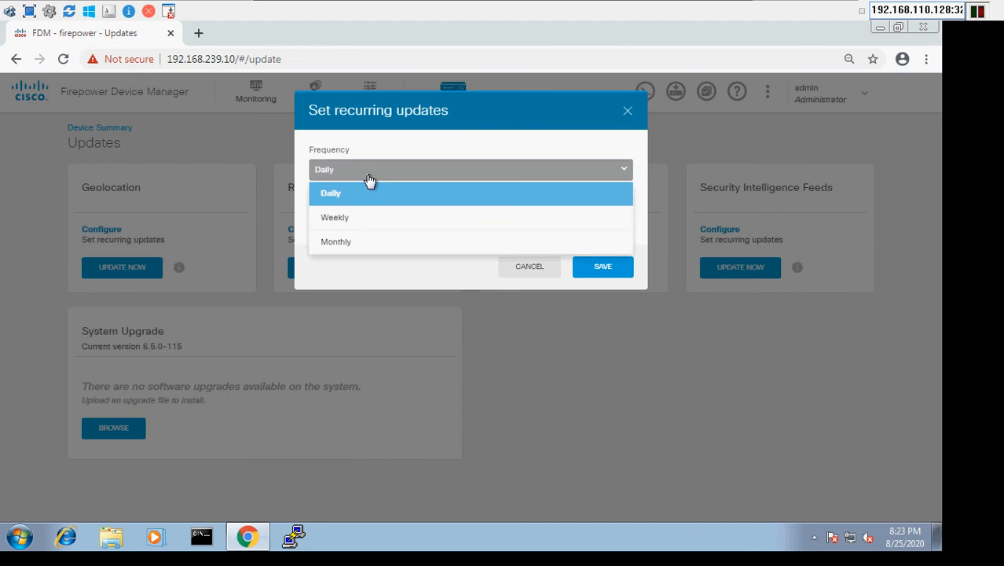
{"action": "left_click", "coordinate": [355, 180]}
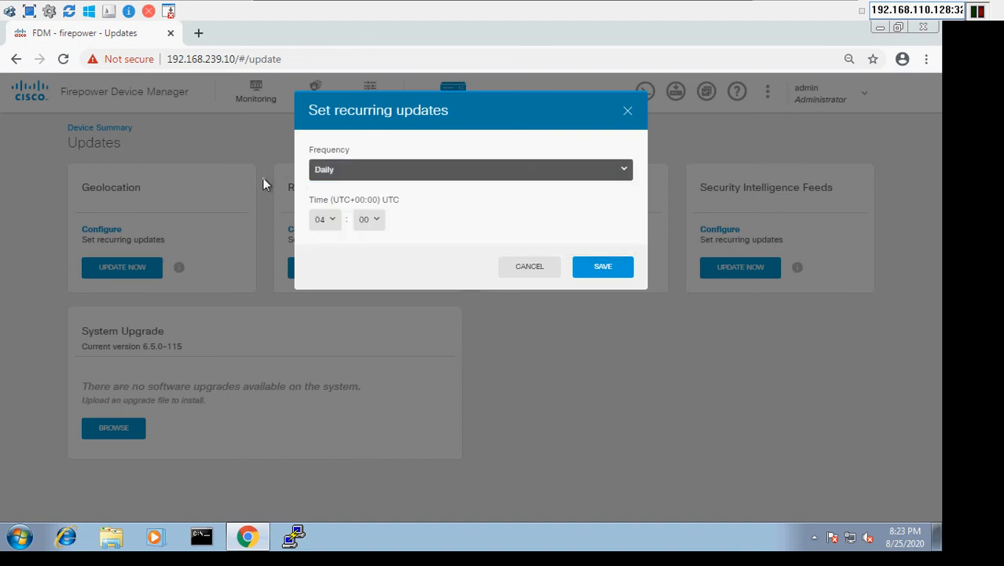
{"action": "left_click", "coordinate": [390, 181]}
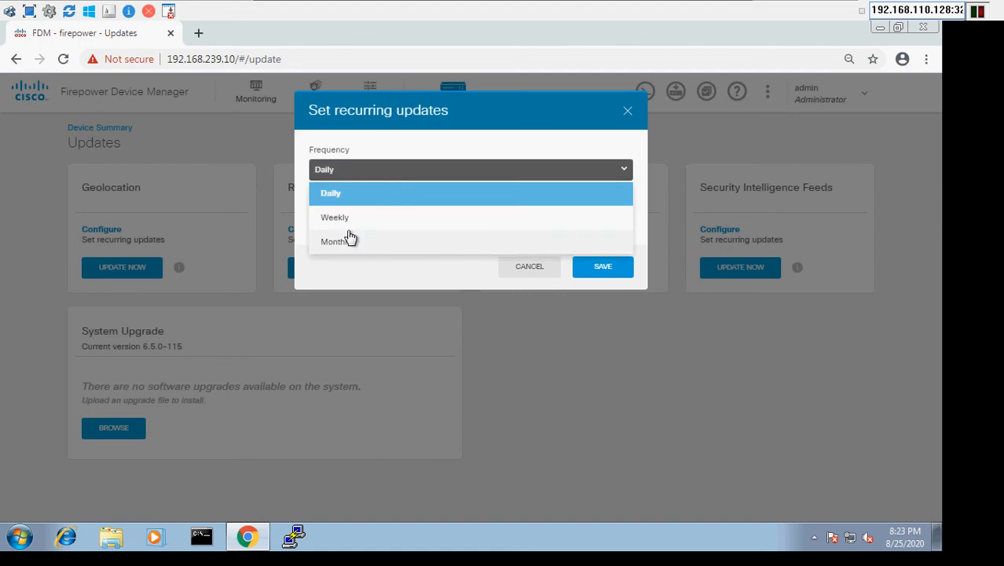
{"action": "left_click", "coordinate": [250, 182]}
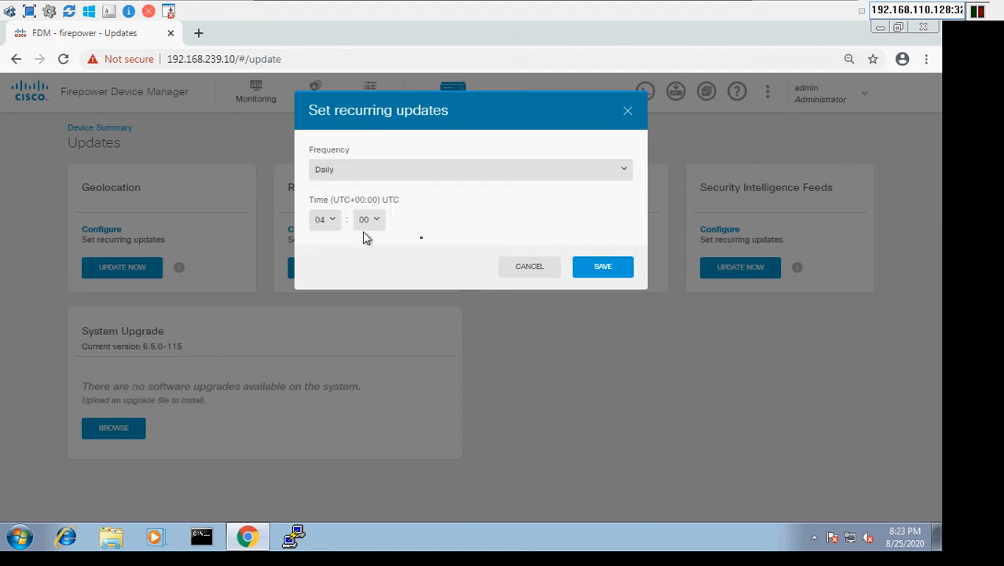
{"action": "left_click", "coordinate": [526, 268]}
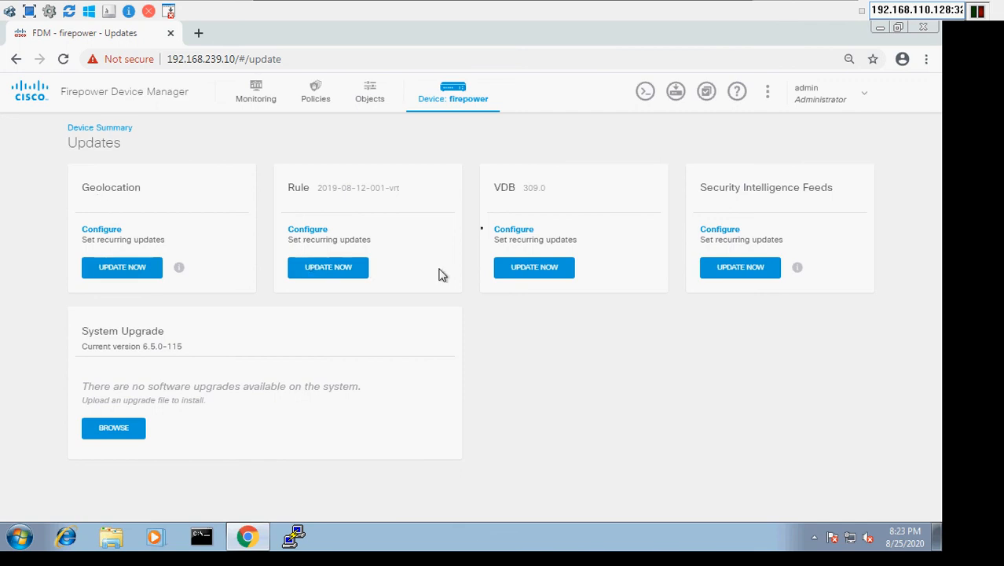
{"action": "left_click", "coordinate": [531, 268]}
{"action": "mouse_move", "coordinate": [716, 7]}
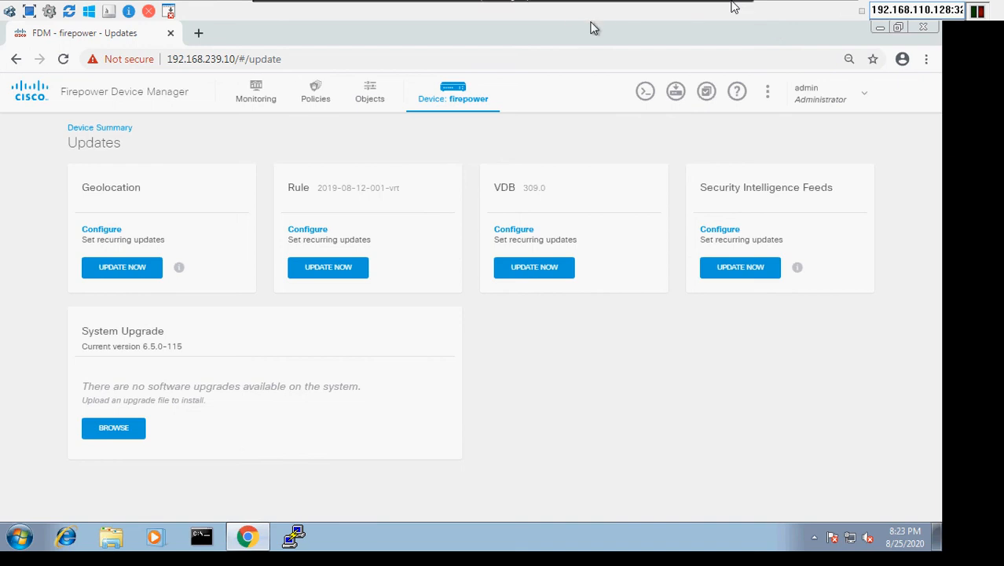
{"action": "left_click", "coordinate": [715, 7]}
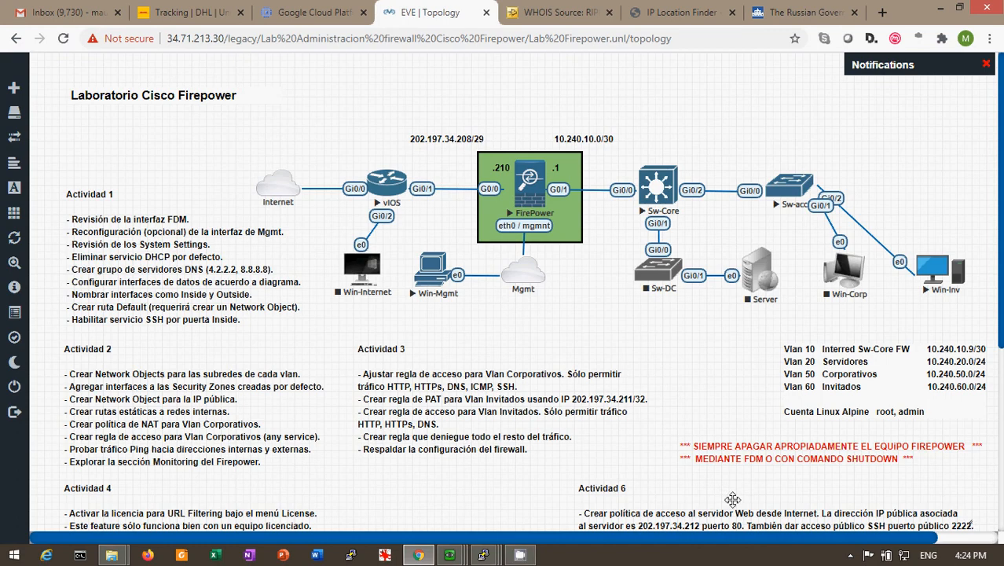
{"action": "left_click", "coordinate": [521, 555]}
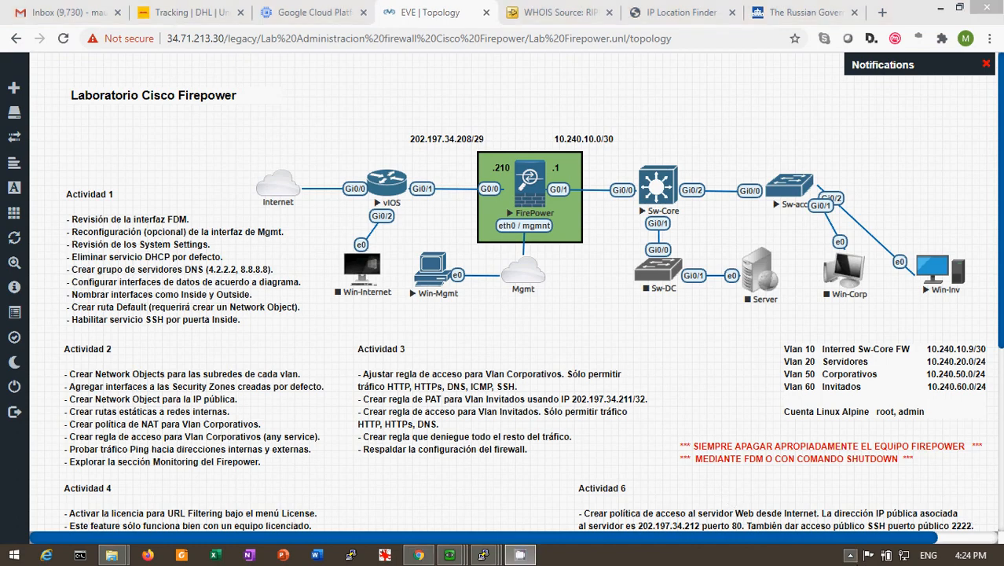
{"action": "left_click", "coordinate": [849, 556]}
{"action": "left_click", "coordinate": [861, 462]}
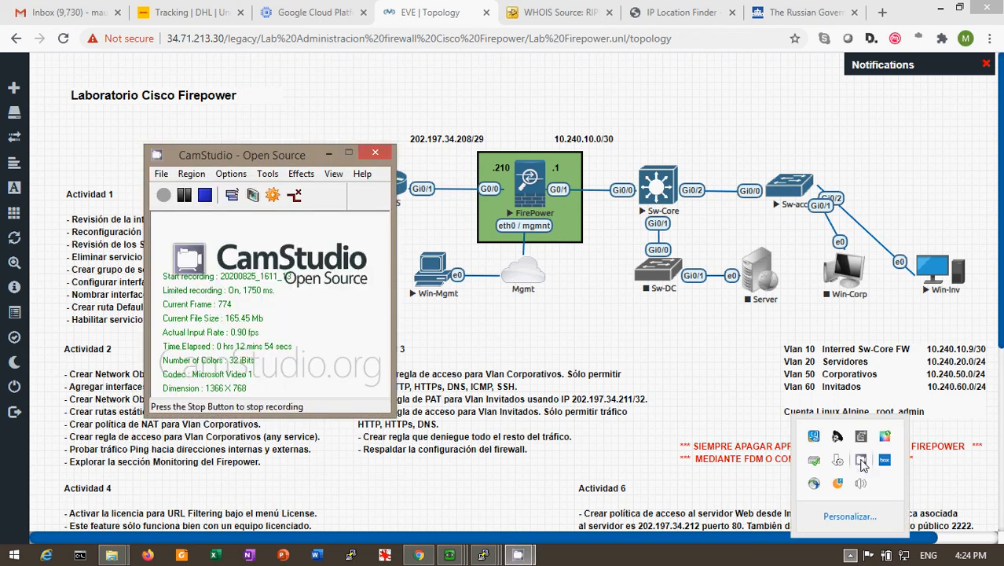